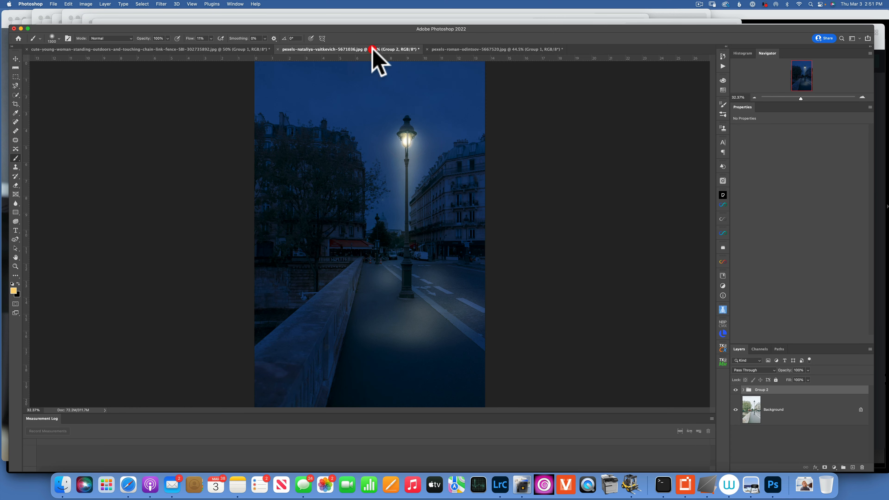
# Delete the Group 2 layer group and duplicate the Background layer.
pyautogui.click(795, 387)
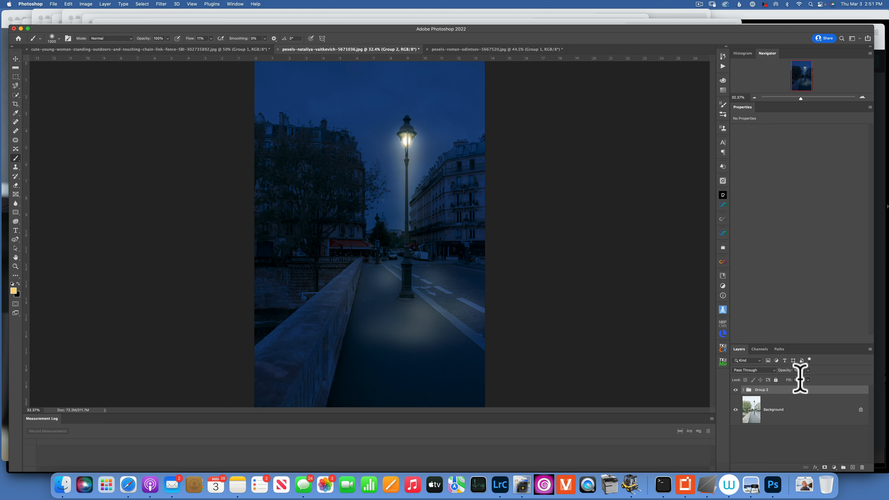
pyautogui.click(789, 389)
pyautogui.press('BackSpace')
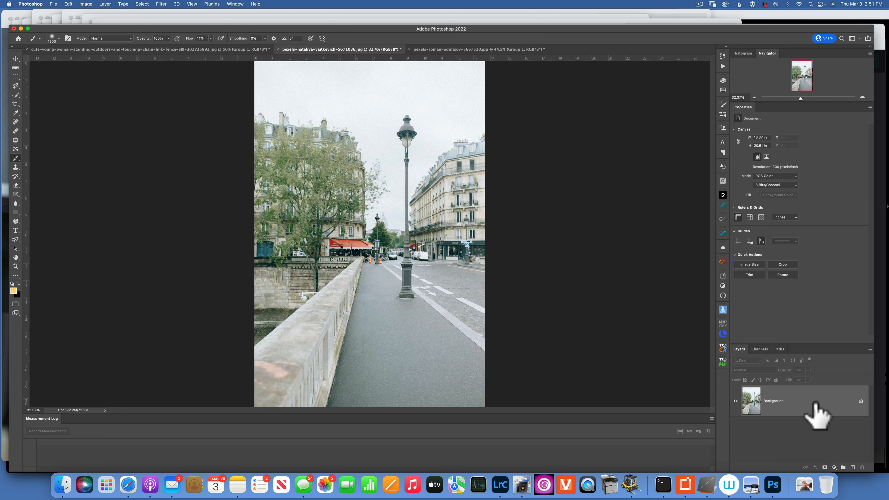
pyautogui.press('super+j')
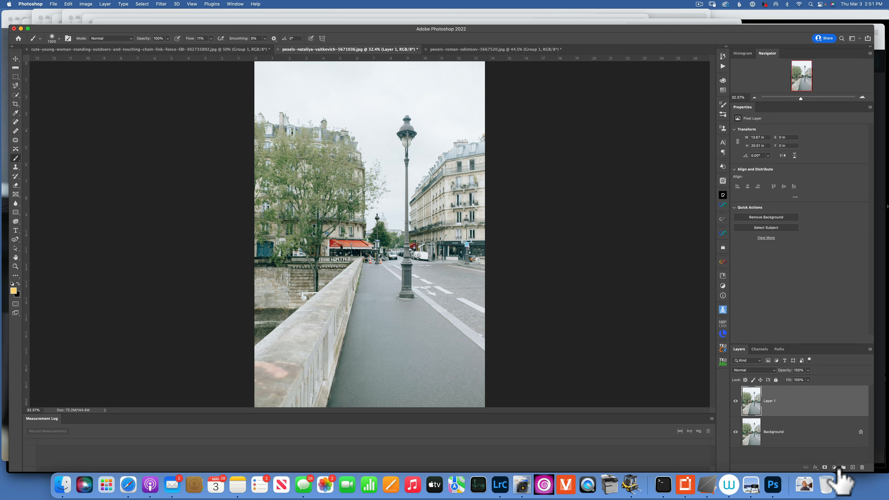
# Add a Color Lookup adjustment layer above the duplicated photo using the NightFromDay.CUBE 3D LUT.
pyautogui.click(834, 467)
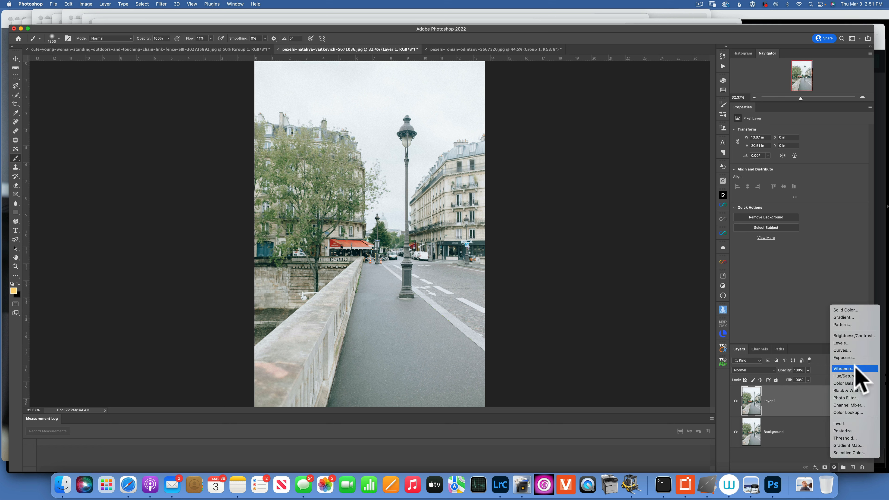
pyautogui.click(850, 413)
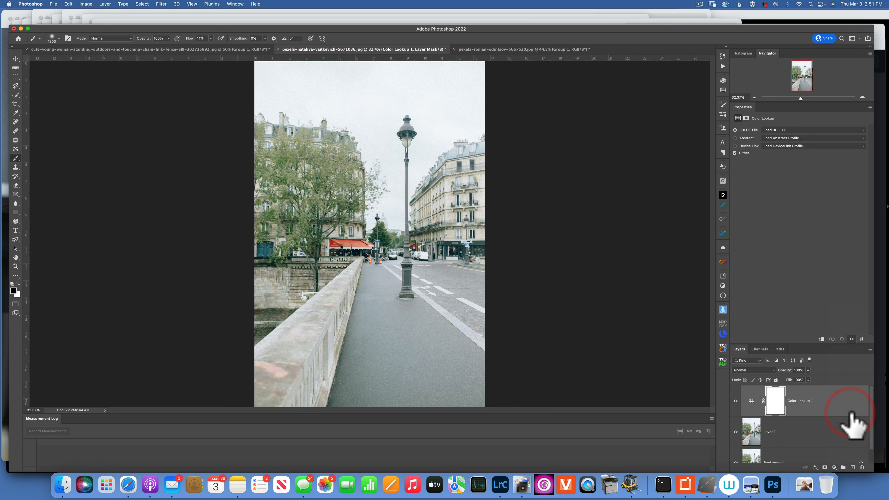
pyautogui.click(801, 130)
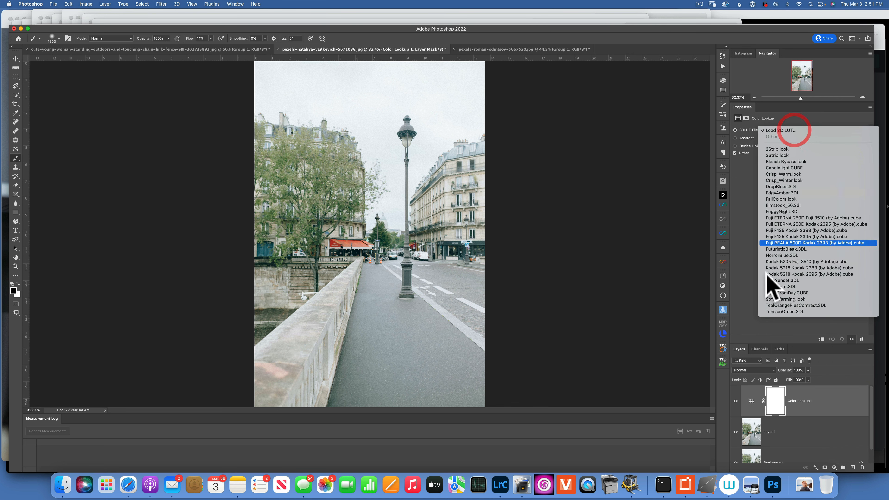
pyautogui.click(789, 294)
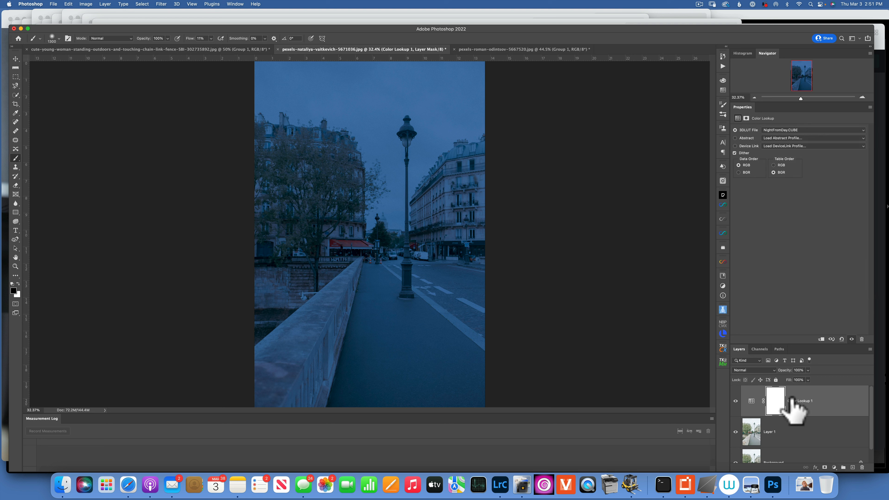
# Add a Curves adjustment layer and darken the midtones by moving input 149 down to output 115.
pyautogui.click(834, 467)
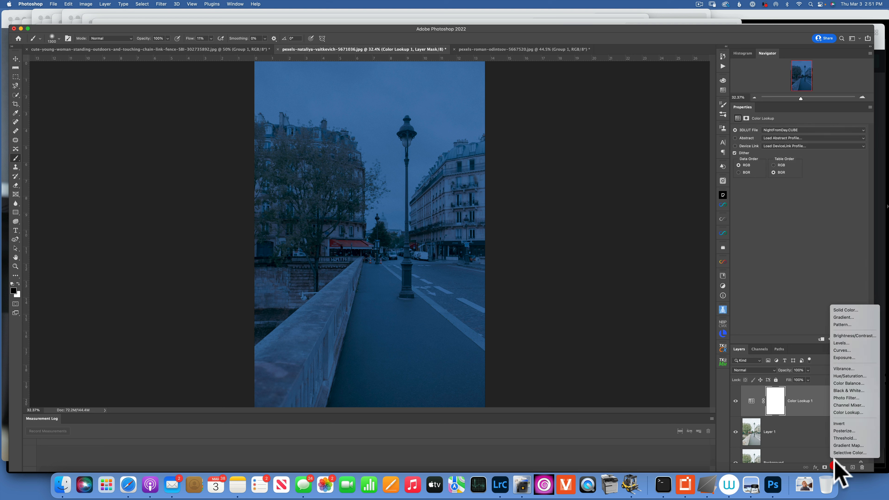
pyautogui.click(846, 350)
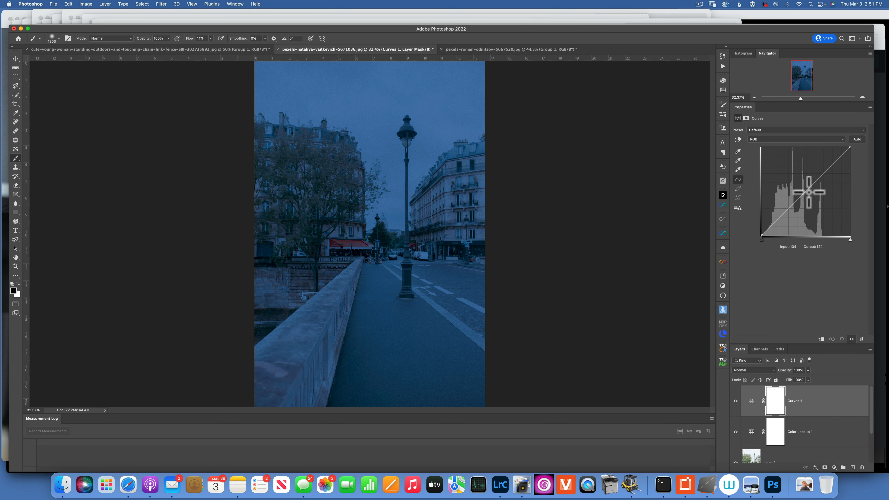
pyautogui.moveTo(809, 192); pyautogui.dragTo(814, 196)
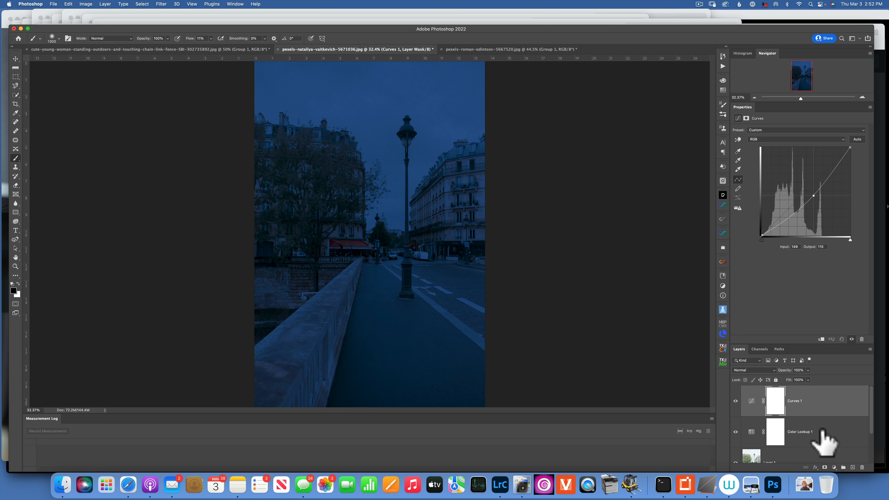
# Group the Curves and Color Lookup layers and add a white layer mask to the group.
pyautogui.click(812, 398)
pyautogui.press('shift')
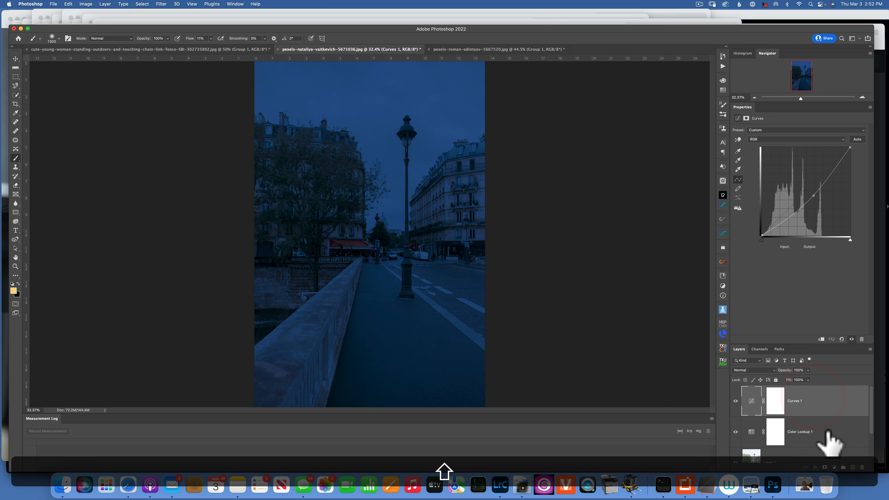
pyautogui.keyDown('shift'); pyautogui.click(826, 431); pyautogui.keyUp('shift')
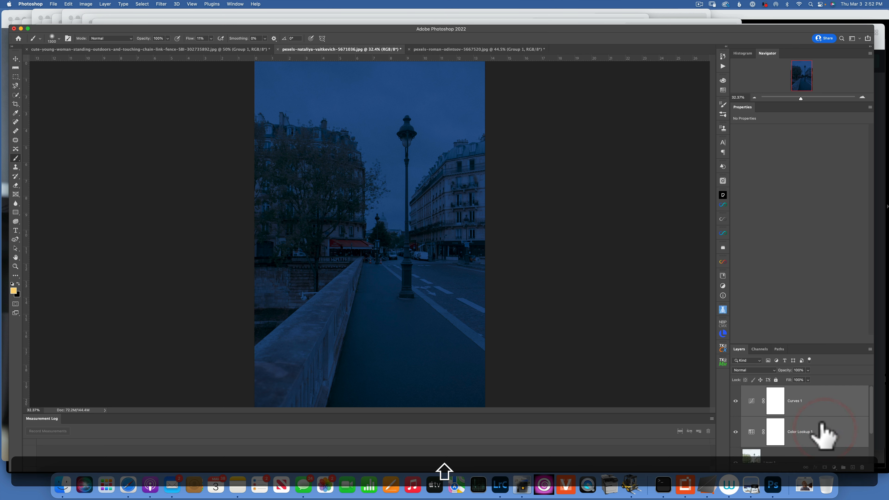
pyautogui.press('super+g')
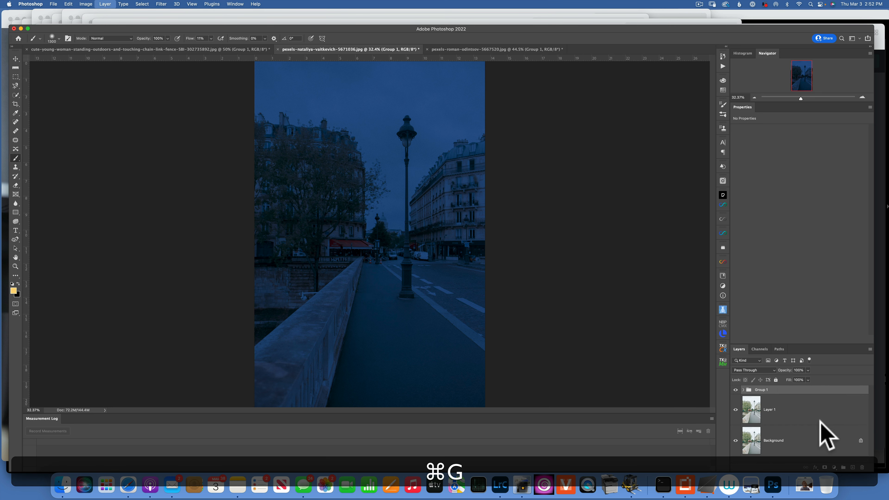
pyautogui.click(824, 467)
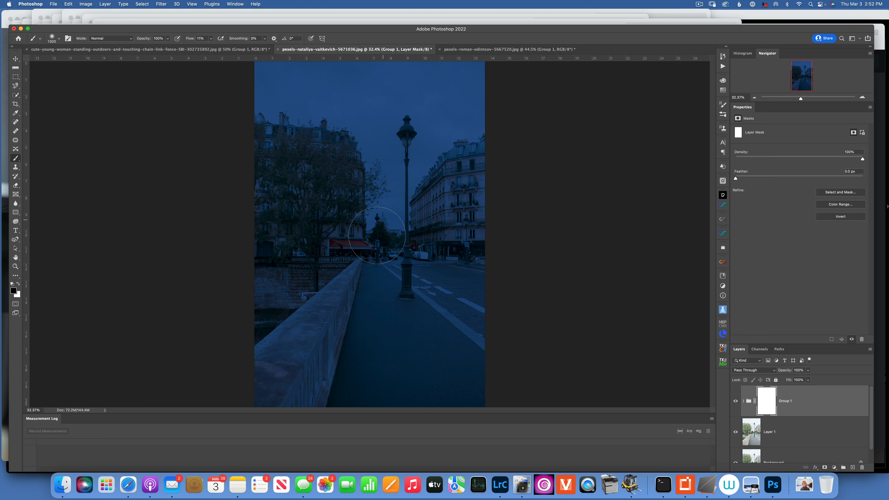
# Paint black on the group's mask over the street lamp's glass at 11% flow, using a 200 px and then a 125 px brush.
pyautogui.press('z')
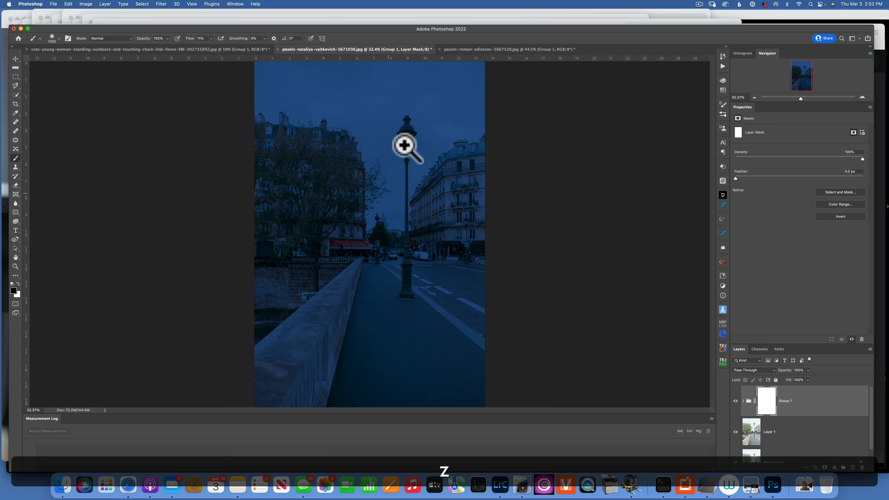
pyautogui.moveTo(405, 145)
pyautogui.mouseDown()
pyautogui.moveTo(444, 155)
pyautogui.moveTo(454, 174)
pyautogui.moveTo(483, 182)
pyautogui.moveTo(460, 179)
pyautogui.moveTo(407, 223)
pyautogui.mouseUp()
pyautogui.press('space')
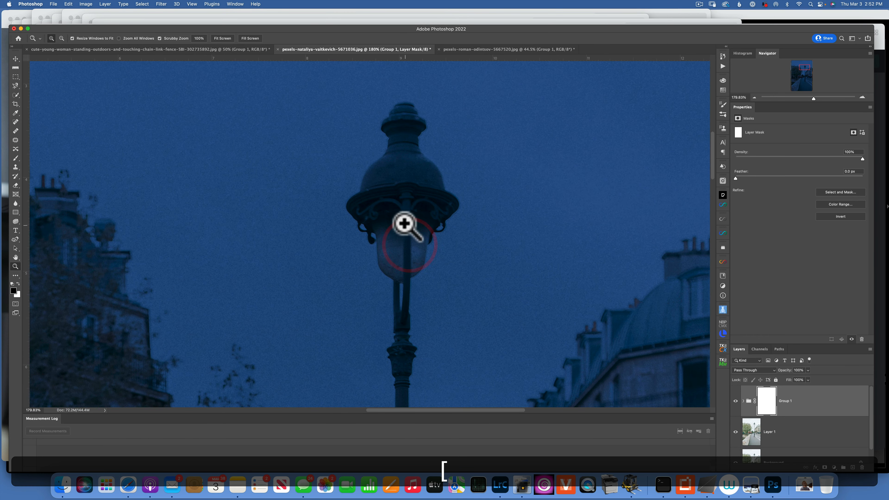
pyautogui.press('b')
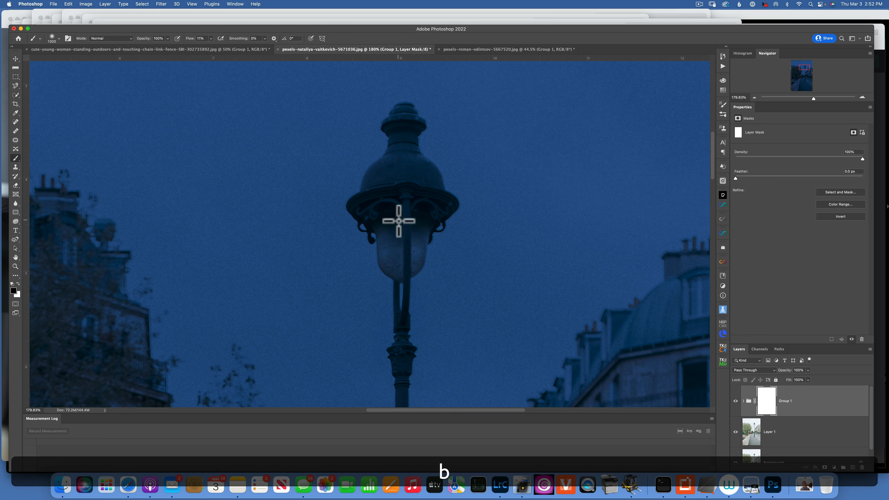
pyautogui.press('[')
pyautogui.press('[')
pyautogui.press('[')
pyautogui.press('[')
pyautogui.press('[')
pyautogui.press('[')
pyautogui.press('[')
pyautogui.press('[')
pyautogui.press('[')
pyautogui.press('[')
pyautogui.press('[')
pyautogui.press('[')
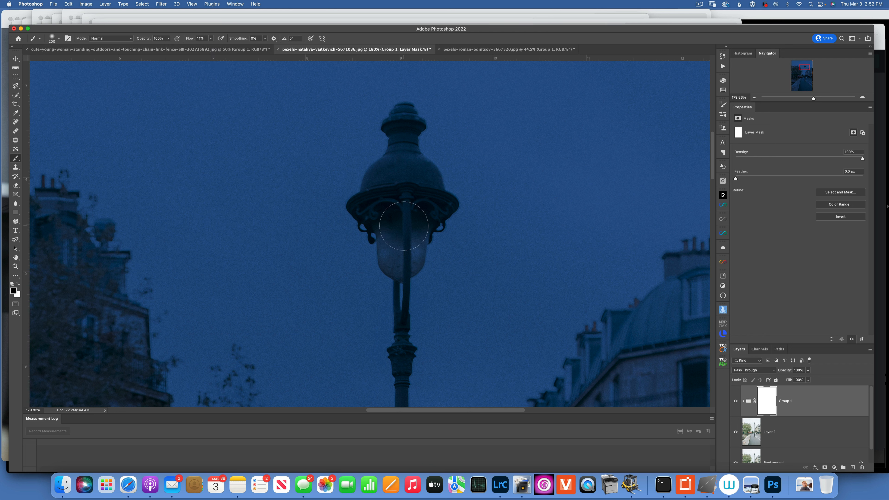
pyautogui.moveTo(403, 226)
pyautogui.mouseDown()
pyautogui.moveTo(402, 256)
pyautogui.moveTo(406, 217)
pyautogui.moveTo(386, 211)
pyautogui.moveTo(417, 211)
pyautogui.mouseUp()
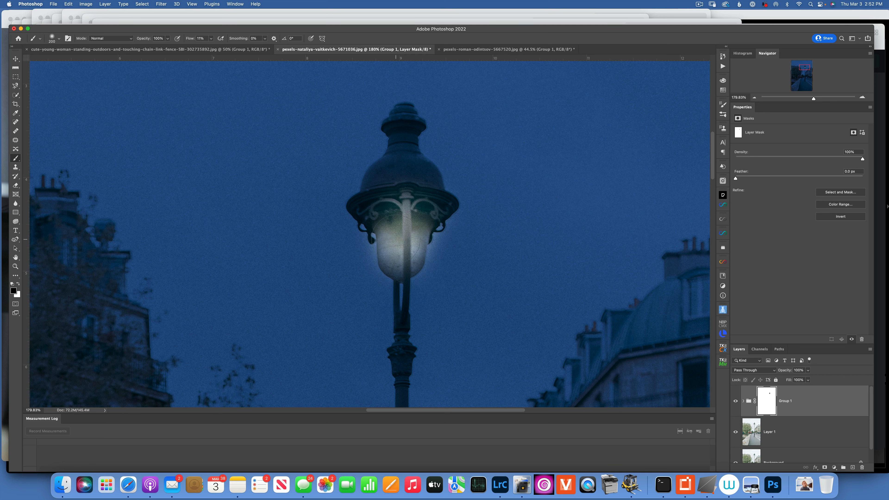
pyautogui.press('[')
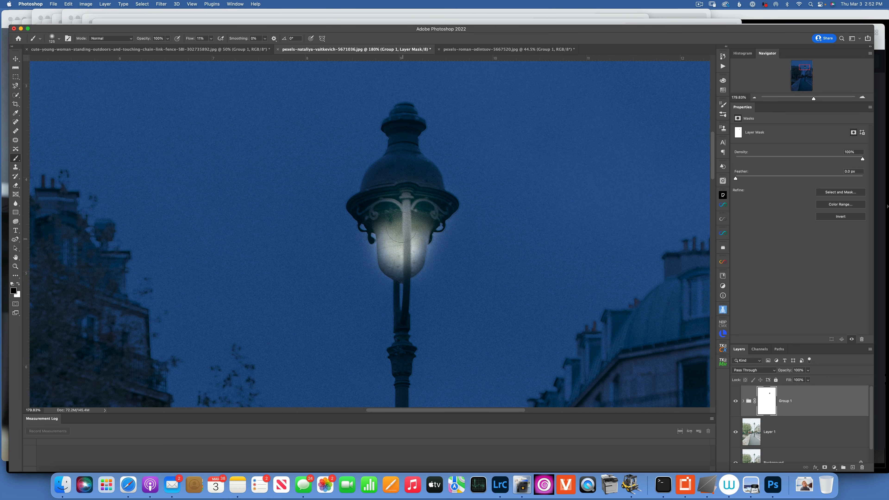
pyautogui.moveTo(402, 227); pyautogui.dragTo(407, 220)
# Paint straight white strokes on the mask with a smaller brush along the vertical post in front of the lamp's glass.
pyautogui.hscroll(-2, 444, 219)
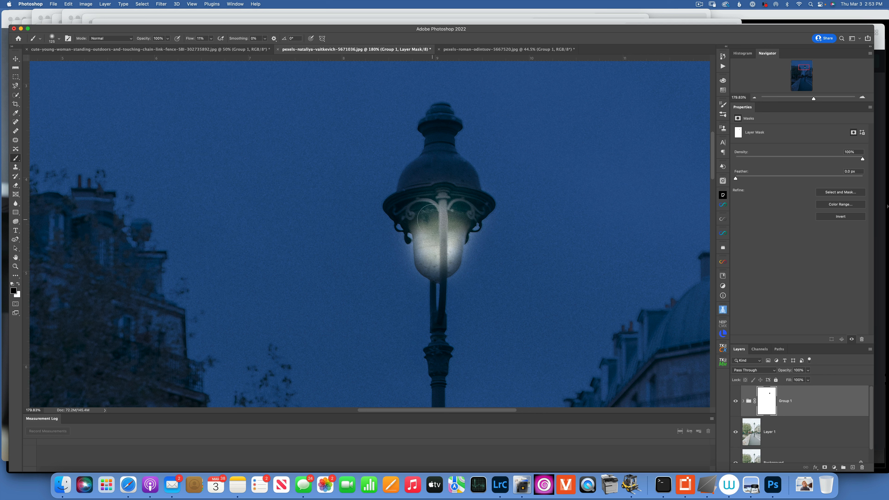
pyautogui.press('x')
pyautogui.press('[')
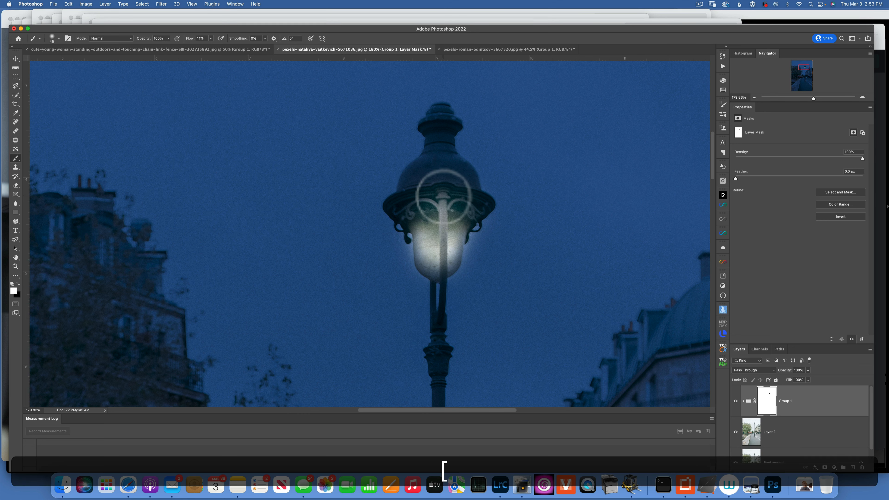
pyautogui.press('[')
pyautogui.press('shift')
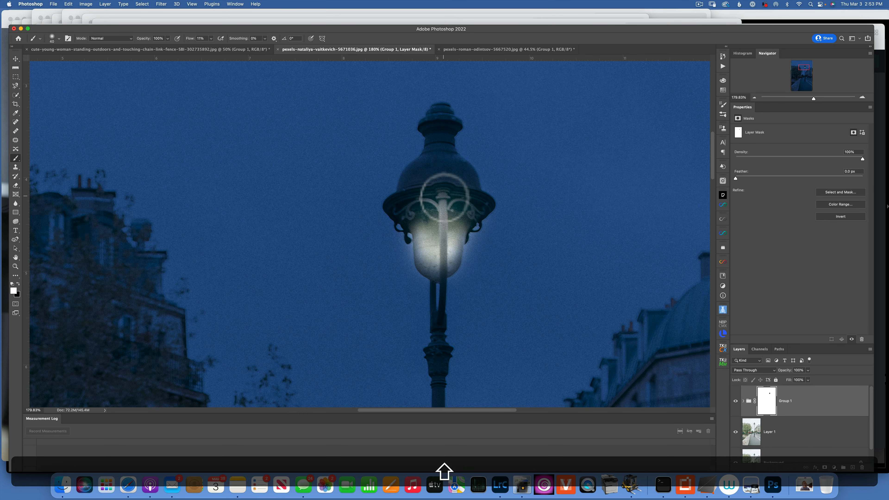
pyautogui.keyDown('shift'); pyautogui.click(443, 196); pyautogui.keyUp('shift')
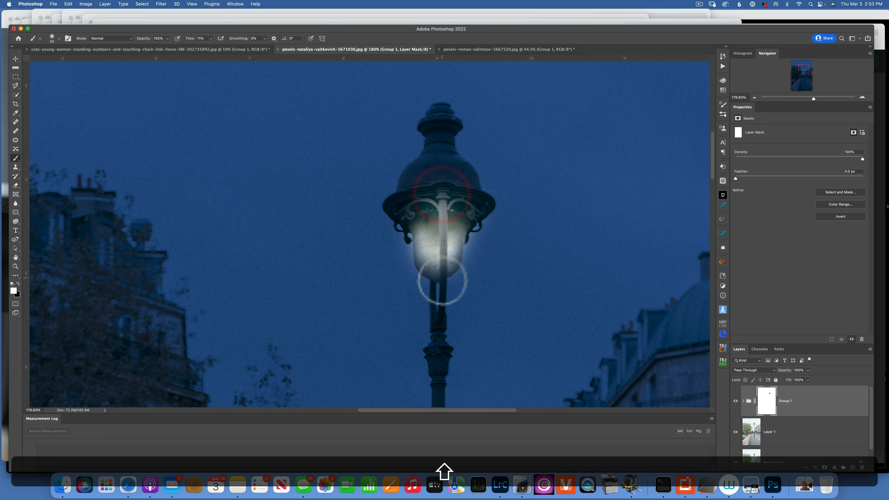
pyautogui.keyDown('shift'); pyautogui.click(444, 277); pyautogui.keyUp('shift')
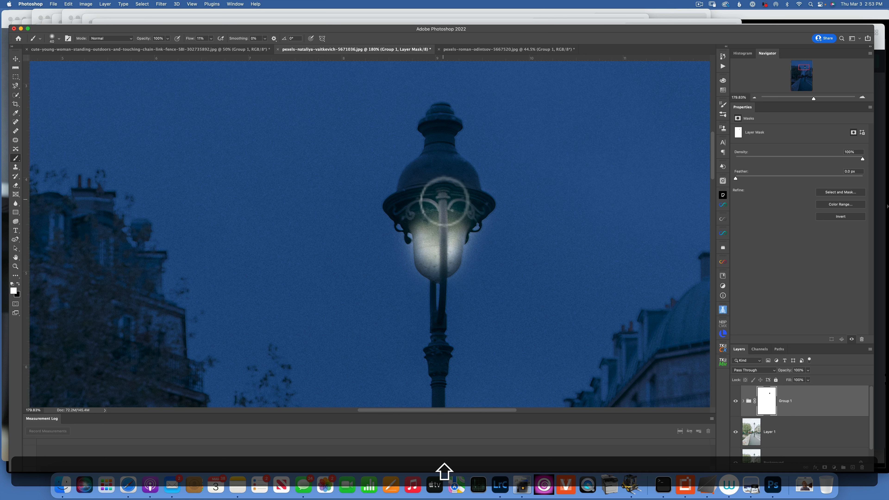
pyautogui.keyDown('shift'); pyautogui.click(443, 199); pyautogui.keyUp('shift')
pyautogui.keyDown('shift'); pyautogui.click(443, 273); pyautogui.keyUp('shift')
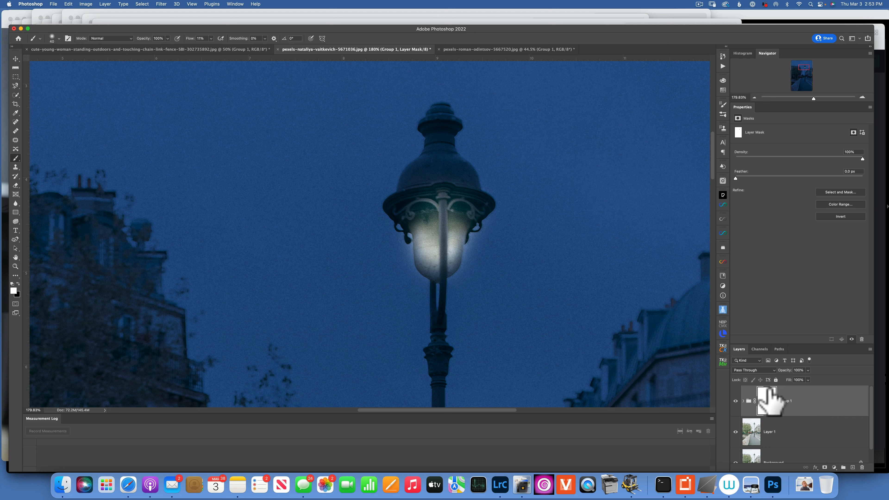
# Paint a faint black glow on the mask around the lamp with an 800 px brush at 3% flow.
pyautogui.press('super+0')
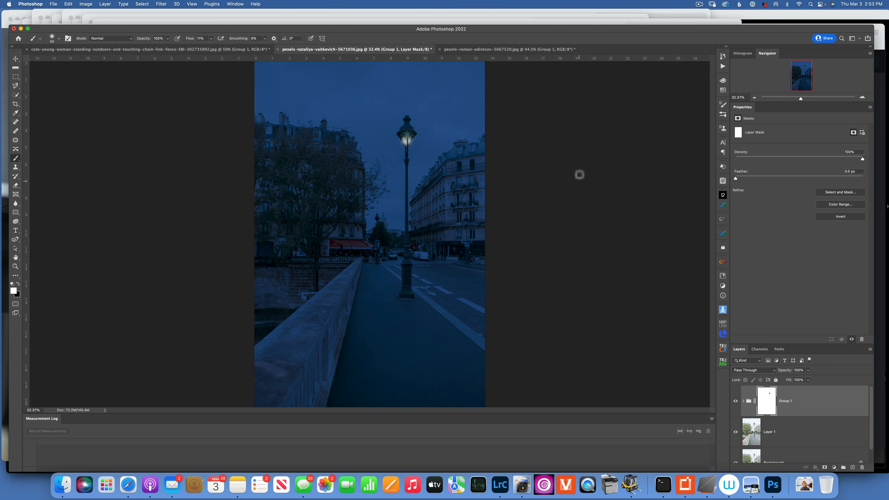
pyautogui.press(']')
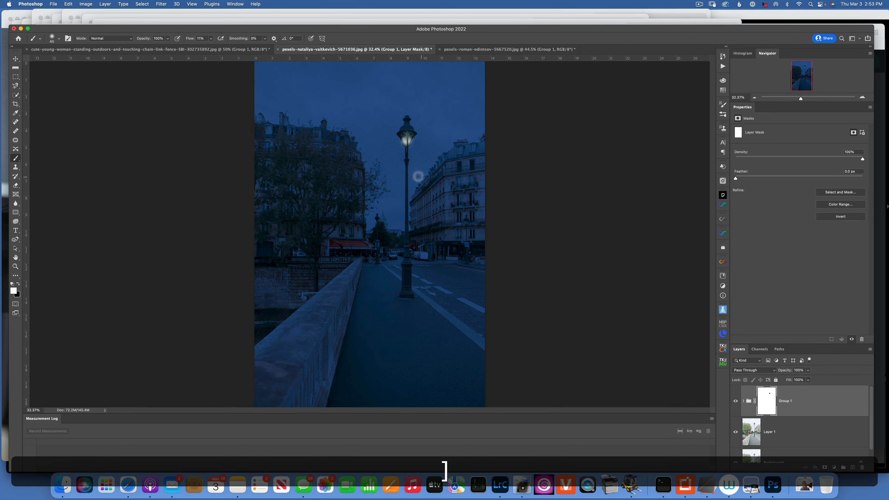
pyautogui.press(']')
pyautogui.press(']')
pyautogui.press(']')
pyautogui.press(']')
pyautogui.press(']')
pyautogui.press(']')
pyautogui.press(']')
pyautogui.press(']')
pyautogui.press(']')
pyautogui.press(']')
pyautogui.press(']')
pyautogui.press(']')
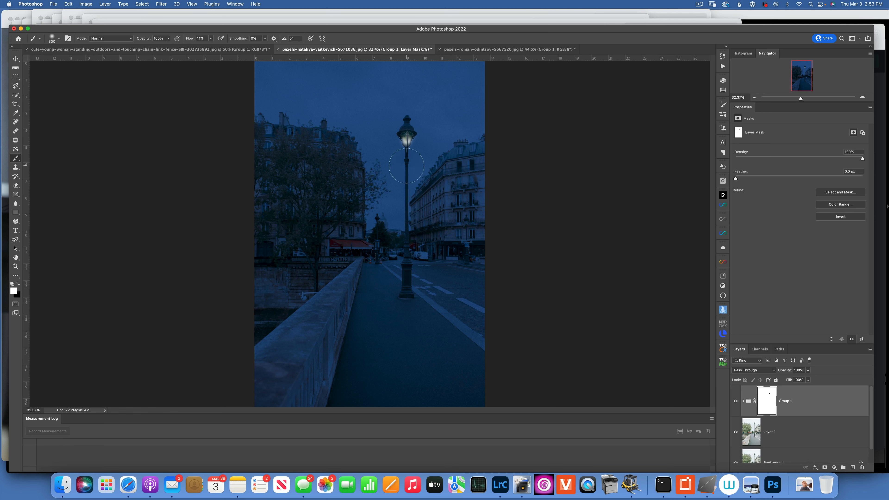
pyautogui.click(211, 40)
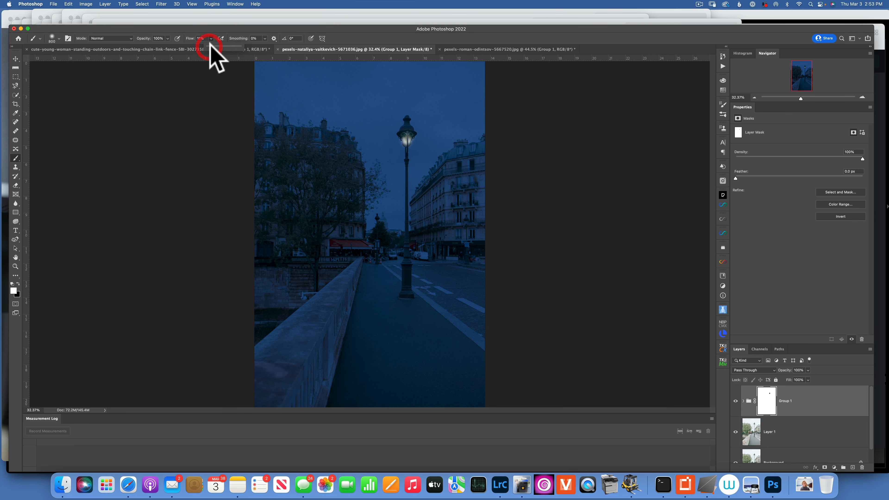
pyautogui.moveTo(210, 46); pyautogui.dragTo(208, 45)
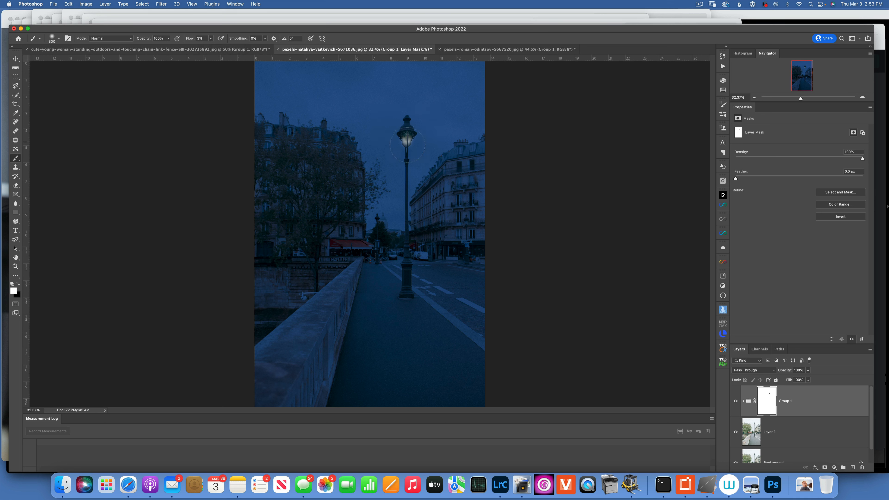
pyautogui.press('x')
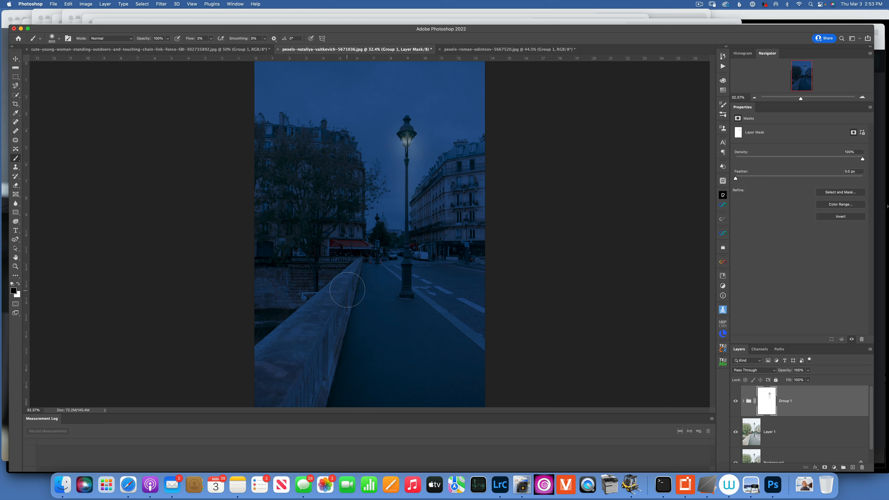
# Brush faint black on the mask over the pavement and road around the lamp post, reducing the brush to 500 px.
pyautogui.moveTo(388, 286); pyautogui.dragTo(385, 318)
pyautogui.click(440, 322)
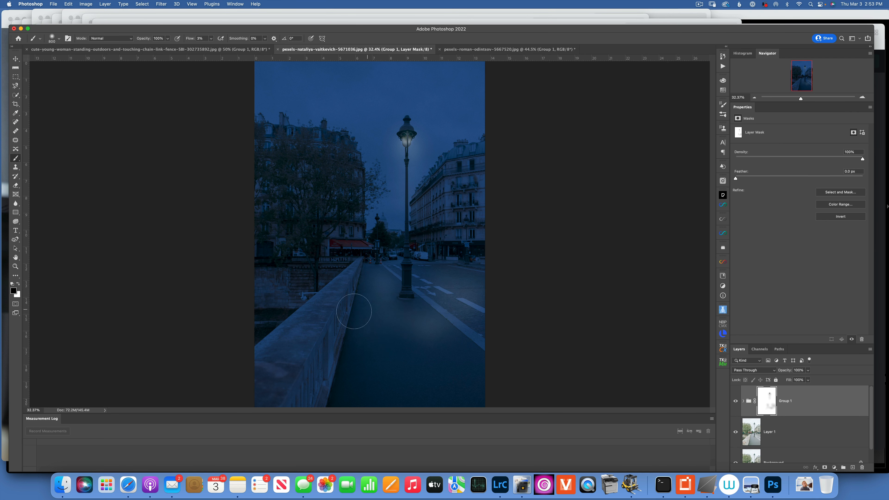
pyautogui.press('[')
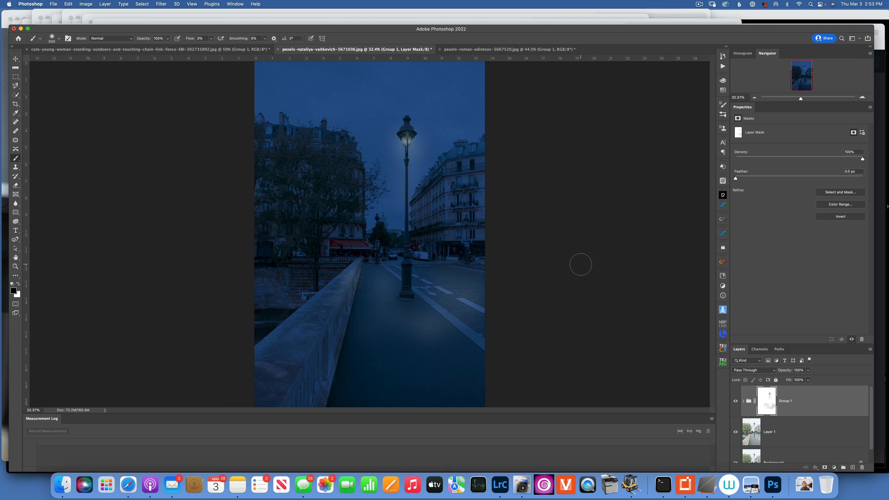
# Add a new empty layer above the masked group.
pyautogui.click(853, 467)
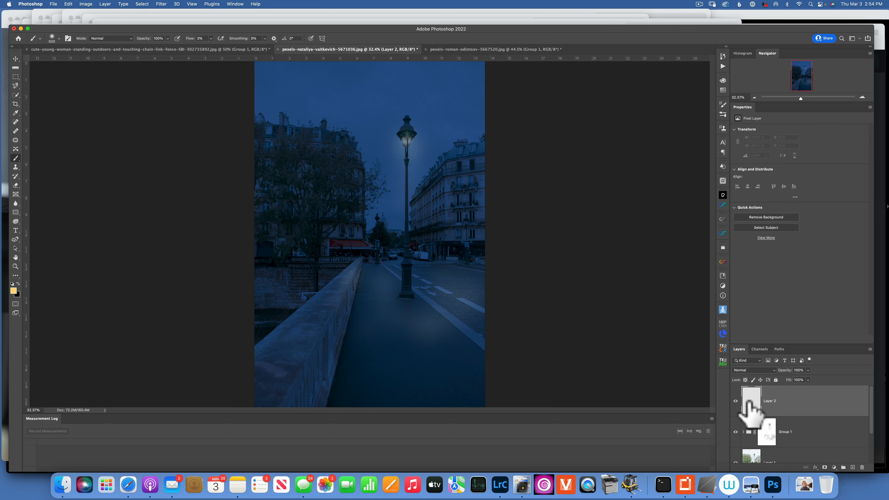
# Fill the new empty layer with black and set its blend mode to Color Dodge.
pyautogui.hotkey('shift', 'BackSpace')
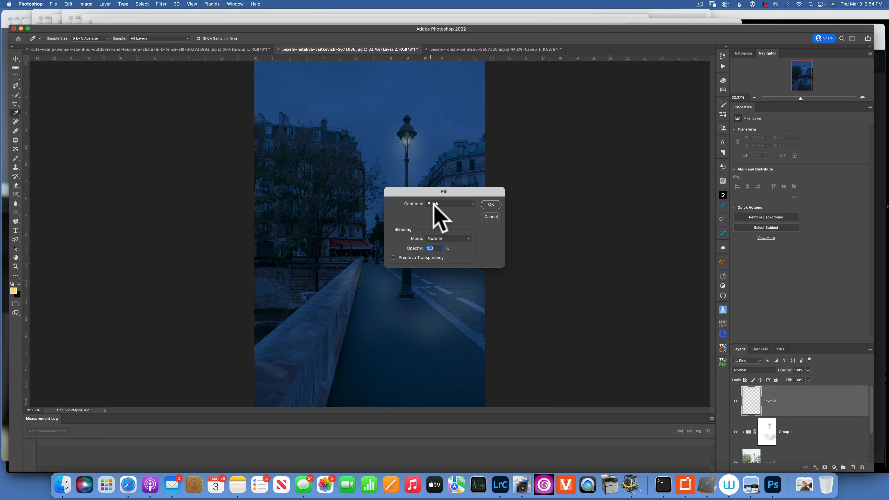
pyautogui.click(444, 203)
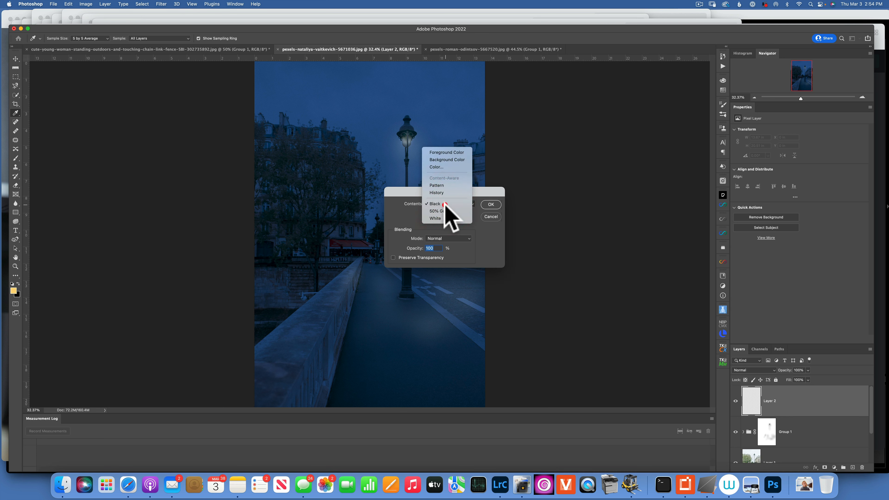
pyautogui.click(445, 204)
pyautogui.click(491, 204)
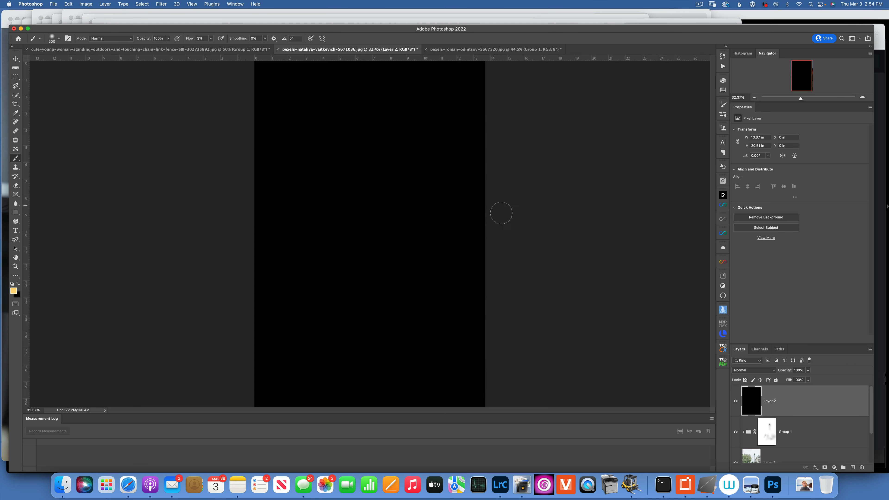
pyautogui.click(761, 369)
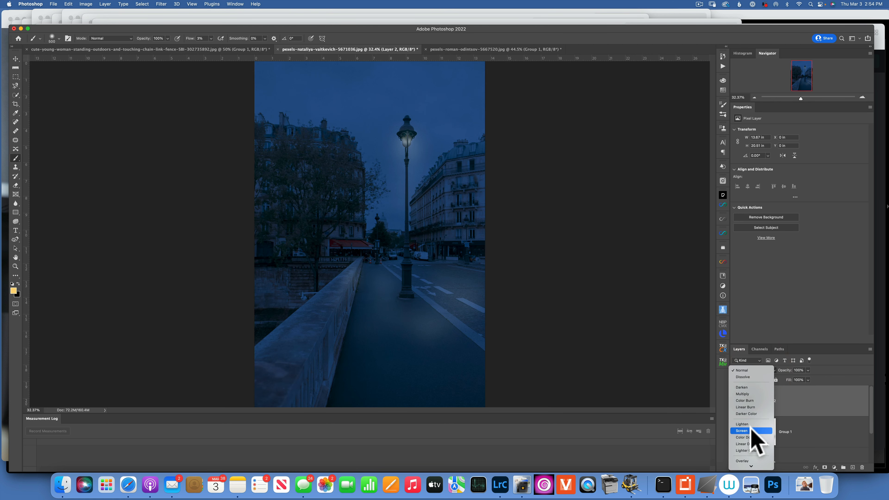
pyautogui.scroll(-3, 751, 431)
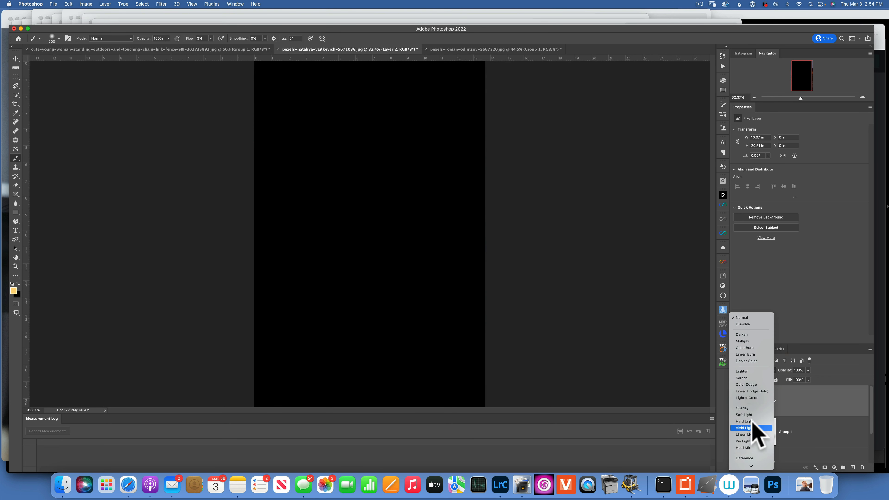
pyautogui.click(751, 385)
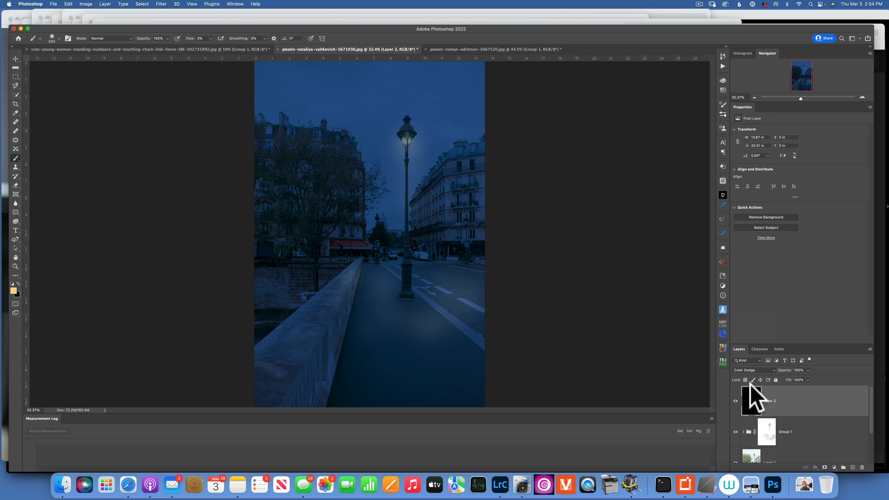
# Paint a white glow at the center of the lamp's glass on the Color Dodge layer with an 80 px brush at 3% flow.
pyautogui.press('z')
pyautogui.moveTo(409, 137); pyautogui.dragTo(469, 167)
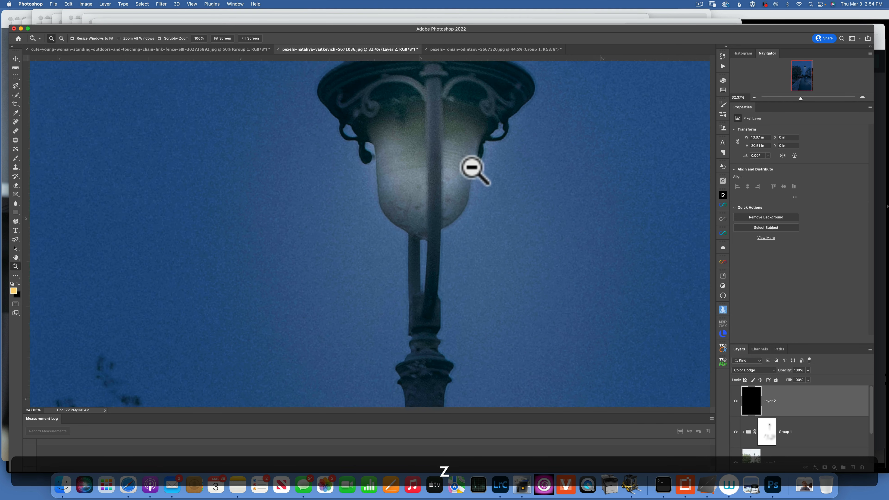
pyautogui.press('space')
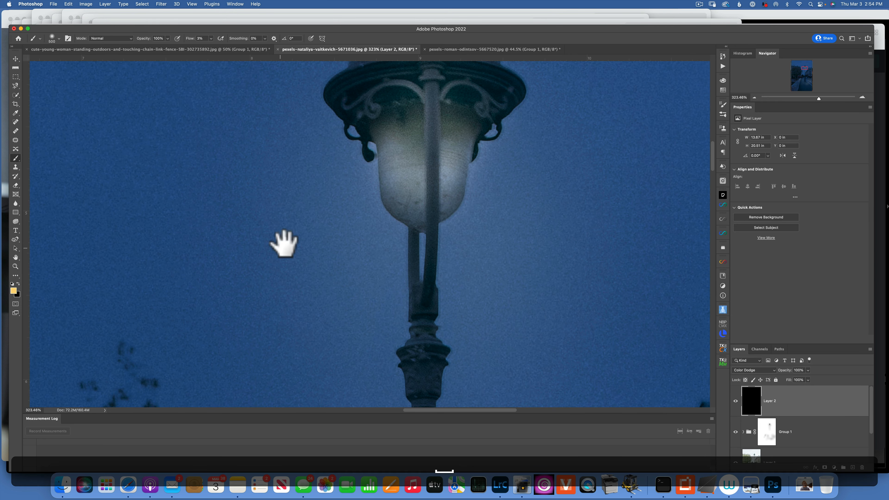
pyautogui.moveTo(358, 212); pyautogui.dragTo(335, 287)
pyautogui.press('d')
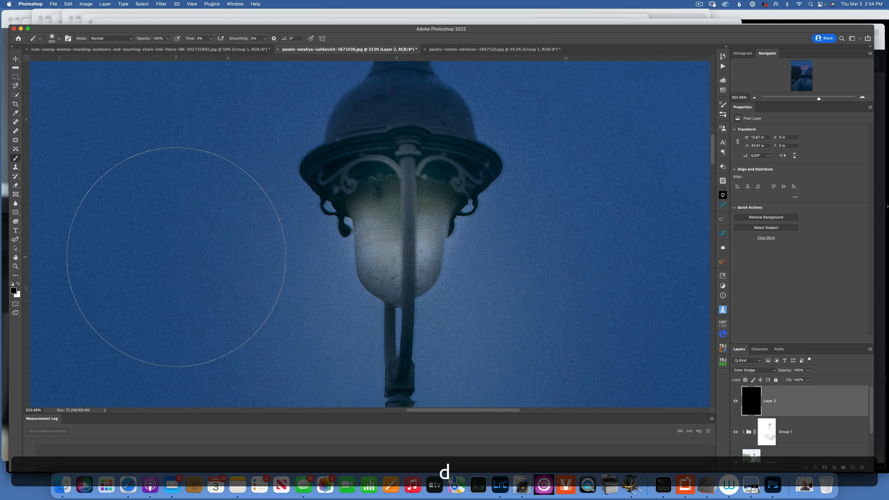
pyautogui.press('x')
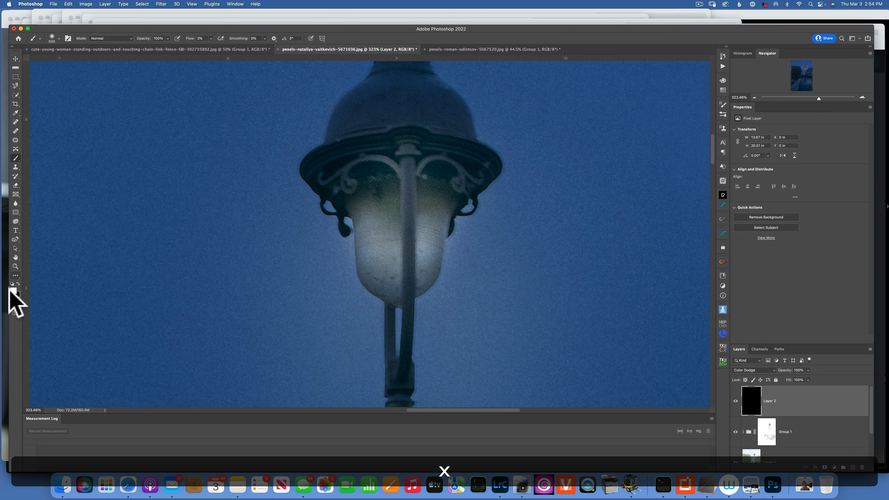
pyautogui.press('[')
pyautogui.press('[')
pyautogui.press('[')
pyautogui.press('[')
pyautogui.press('[')
pyautogui.press('[')
pyautogui.press('[')
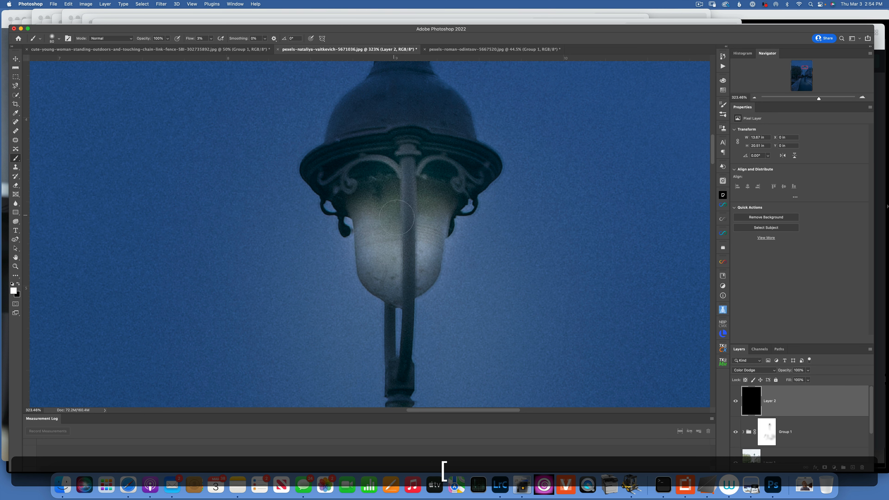
pyautogui.moveTo(400, 230)
pyautogui.mouseDown()
pyautogui.moveTo(400, 185)
pyautogui.moveTo(409, 222)
pyautogui.moveTo(399, 215)
pyautogui.moveTo(413, 236)
pyautogui.moveTo(419, 203)
pyautogui.moveTo(398, 197)
pyautogui.moveTo(399, 247)
pyautogui.mouseUp()
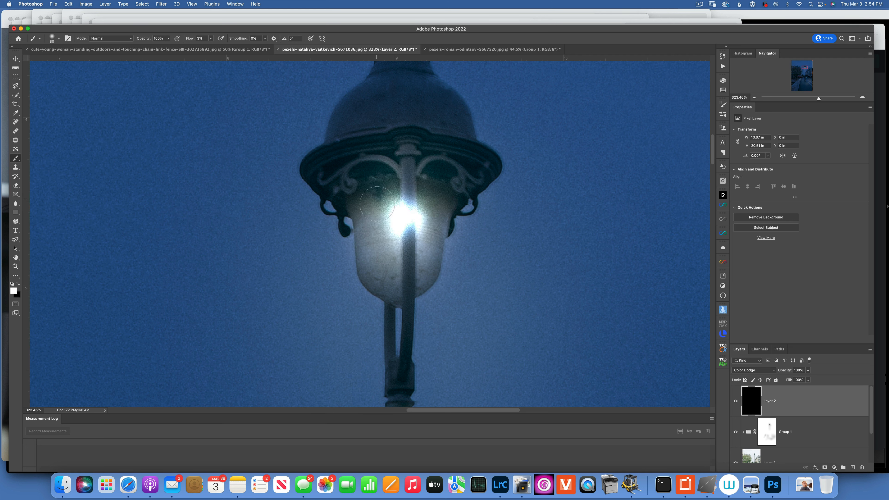
pyautogui.moveTo(378, 203)
pyautogui.mouseDown()
pyautogui.moveTo(400, 236)
pyautogui.moveTo(419, 203)
pyautogui.moveTo(419, 179)
pyautogui.moveTo(407, 190)
pyautogui.moveTo(380, 184)
pyautogui.moveTo(401, 193)
pyautogui.mouseUp()
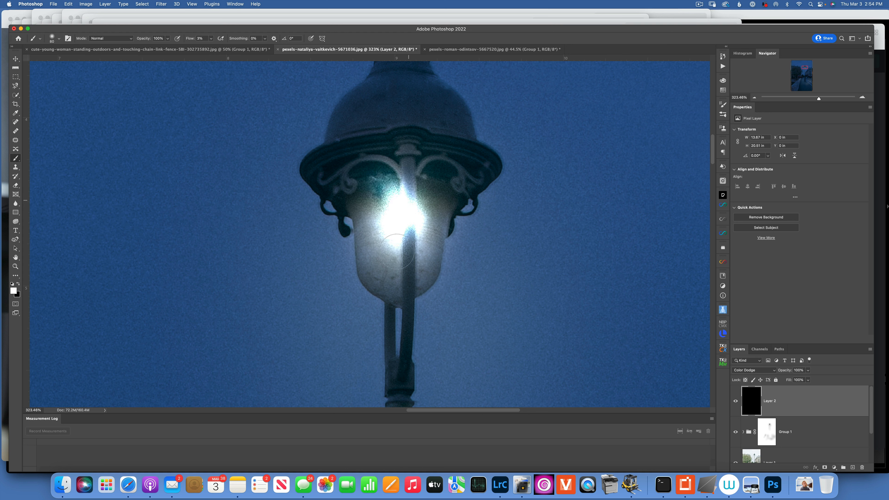
pyautogui.moveTo(397, 251)
pyautogui.mouseDown()
pyautogui.moveTo(402, 259)
pyautogui.moveTo(388, 245)
pyautogui.mouseUp()
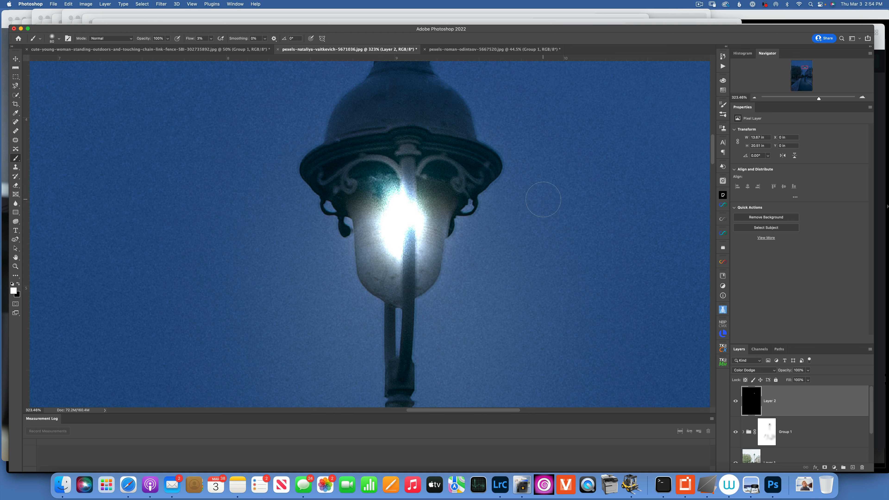
# Add a mask to the Color Dodge layer and paint black with a smaller brush along the vertical post crossing the lamp's glass.
pyautogui.click(824, 467)
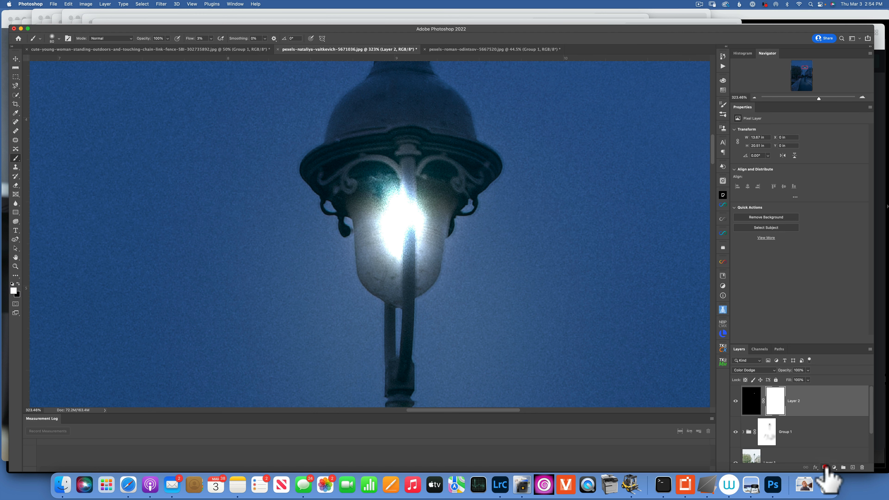
pyautogui.press('x')
pyautogui.press('[')
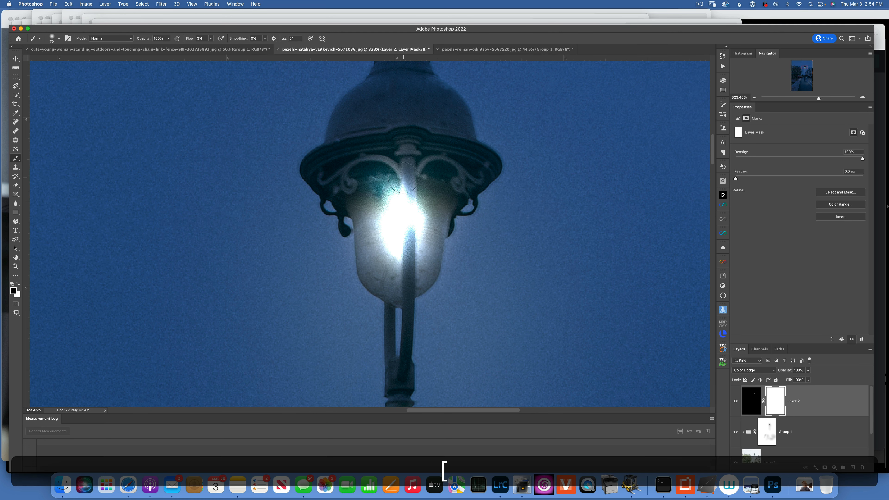
pyautogui.press('[')
pyautogui.press('[')
pyautogui.moveTo(409, 158); pyautogui.dragTo(408, 259)
# Target the Color Dodge layer's pixels instead of its mask and set the foreground color to orange (#ff8c40).
pyautogui.click(750, 401)
pyautogui.click(13, 290)
pyautogui.moveTo(711, 165); pyautogui.dragTo(713, 157)
pyautogui.click(864, 132)
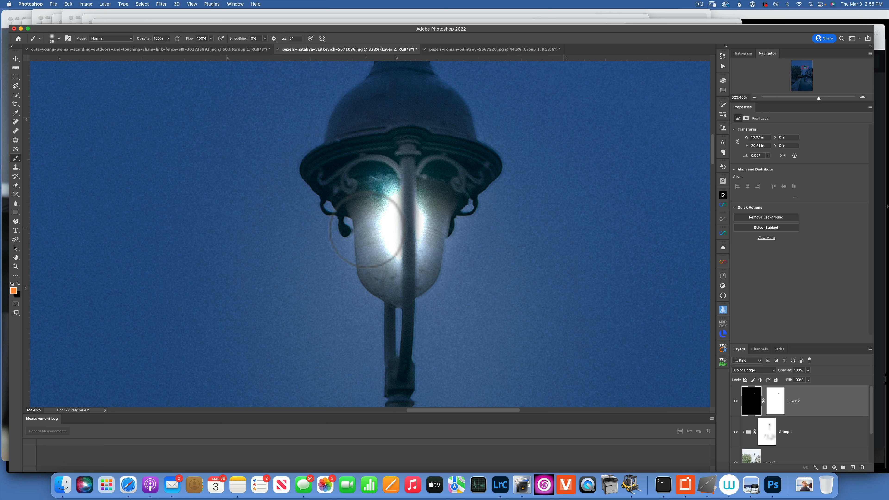
# Paint an orange glow over the lamp's glass on the Color Dodge layer with a 175 px brush at low flow.
pyautogui.press('[')
pyautogui.press('[')
pyautogui.press('[')
pyautogui.press('[')
pyautogui.press('[')
pyautogui.press(']')
pyautogui.press(']')
pyautogui.press(']')
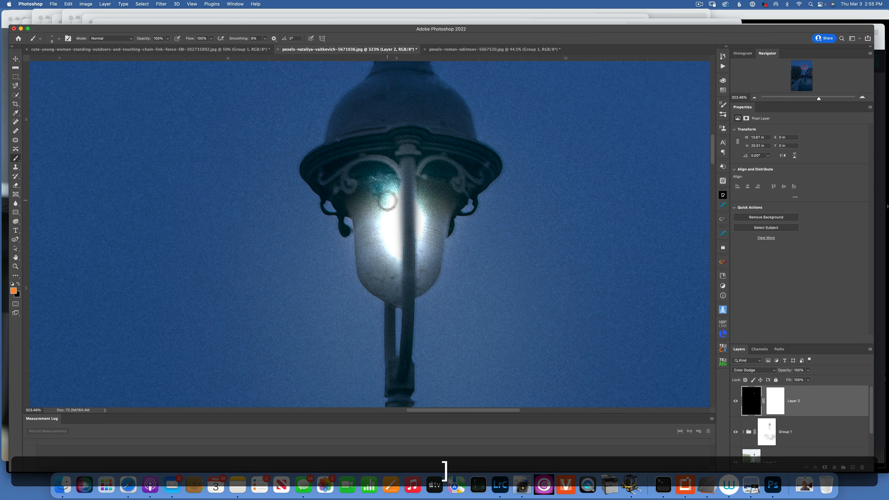
pyautogui.press(']')
pyautogui.press(']')
pyautogui.press(']')
pyautogui.press(']')
pyautogui.press(']')
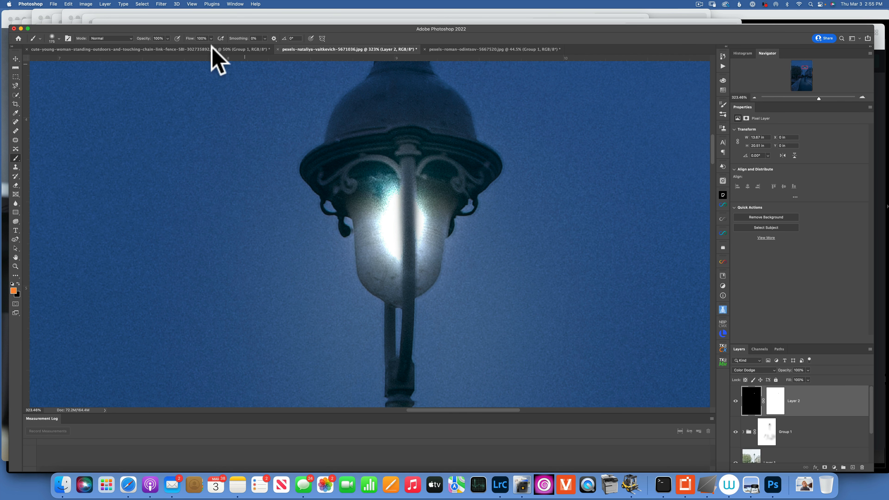
pyautogui.click(211, 38)
pyautogui.moveTo(211, 47); pyautogui.dragTo(178, 46)
pyautogui.click(402, 241)
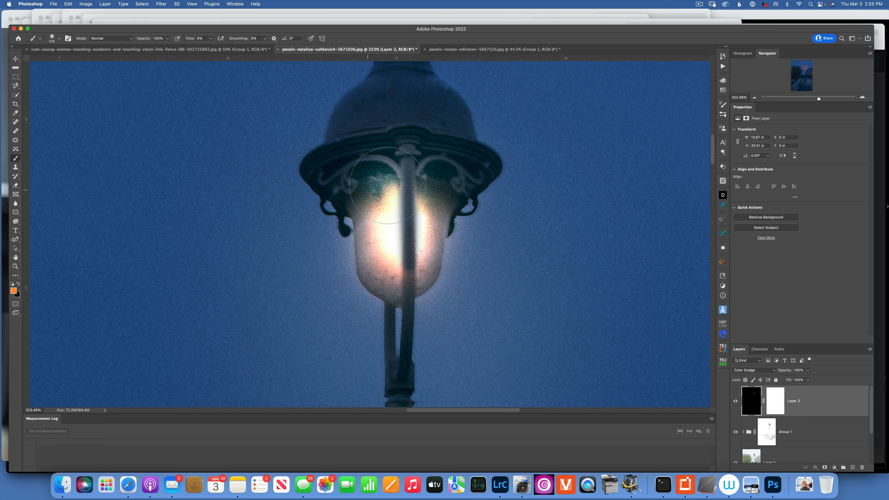
pyautogui.press(']')
pyautogui.press(']')
pyautogui.press(']')
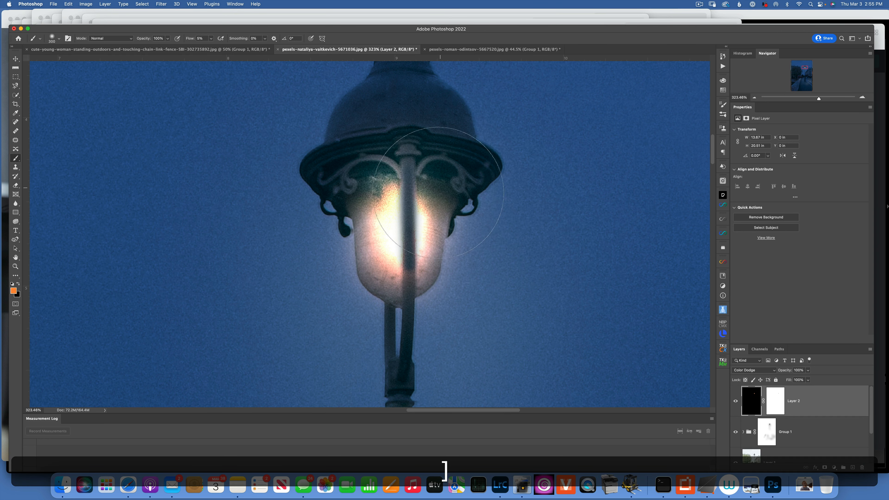
pyautogui.press('[')
pyautogui.press('[')
pyautogui.press('[')
pyautogui.press('[')
pyautogui.press('[')
pyautogui.press('[')
pyautogui.press('[')
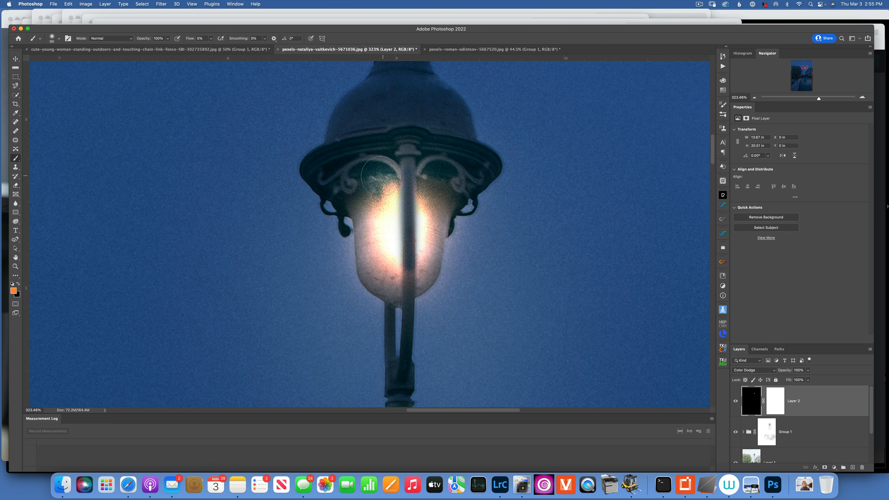
# Add a new empty layer above the Color Dodge layer and set the foreground color to pale yellow (#ffee7f).
pyautogui.press('super+0')
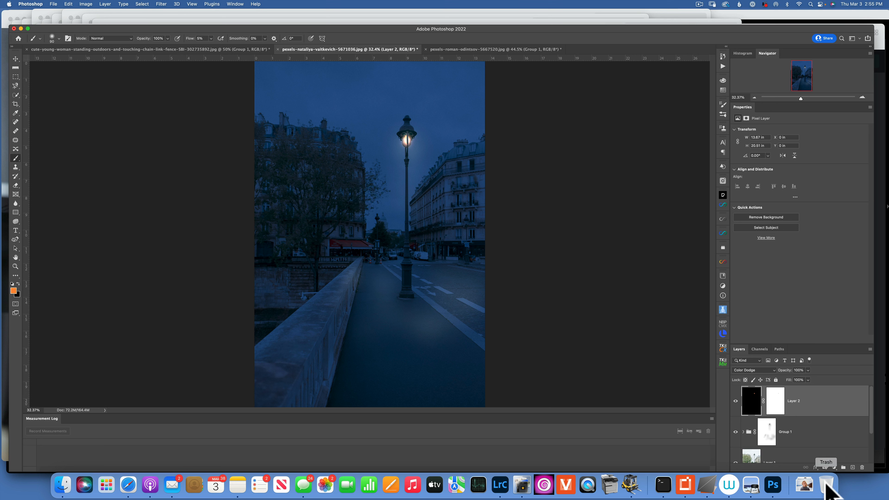
pyautogui.click(852, 467)
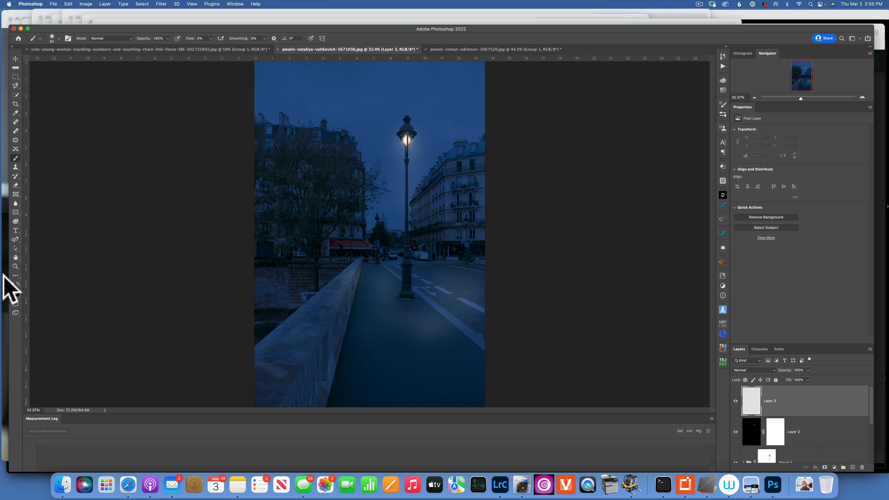
pyautogui.click(12, 289)
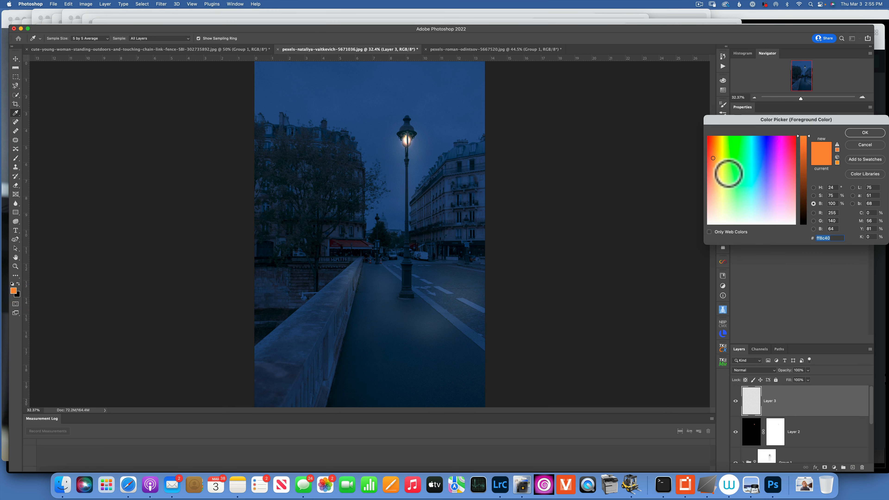
pyautogui.moveTo(729, 173)
pyautogui.mouseDown()
pyautogui.moveTo(717, 168)
pyautogui.moveTo(716, 188)
pyautogui.moveTo(720, 180)
pyautogui.mouseUp()
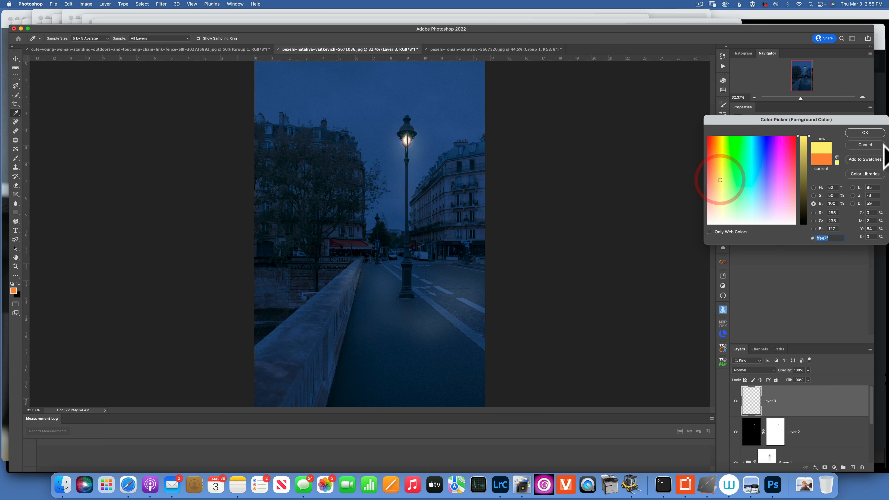
pyautogui.click(863, 132)
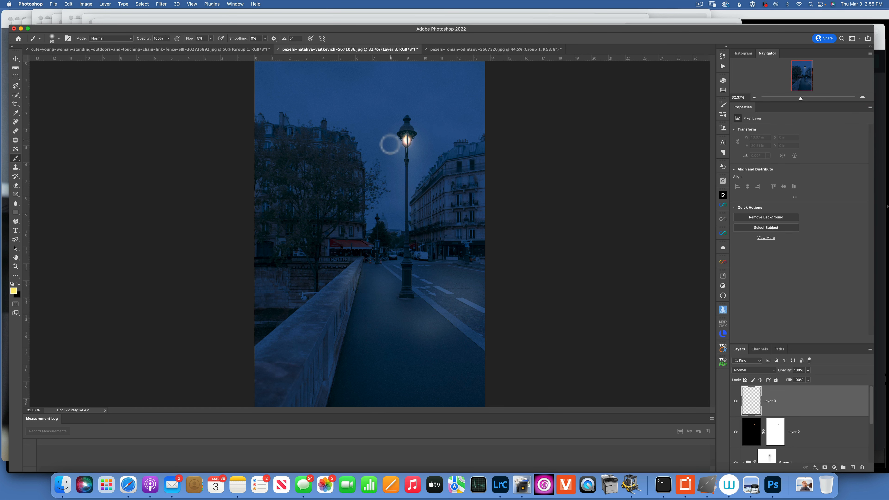
# Paint a soft pale yellow glow around the lamp head and down the upper post with a much larger brush.
pyautogui.press(']')
pyautogui.press(']')
pyautogui.press(']')
pyautogui.press(']')
pyautogui.press(']')
pyautogui.press(']')
pyautogui.press(']')
pyautogui.press(']')
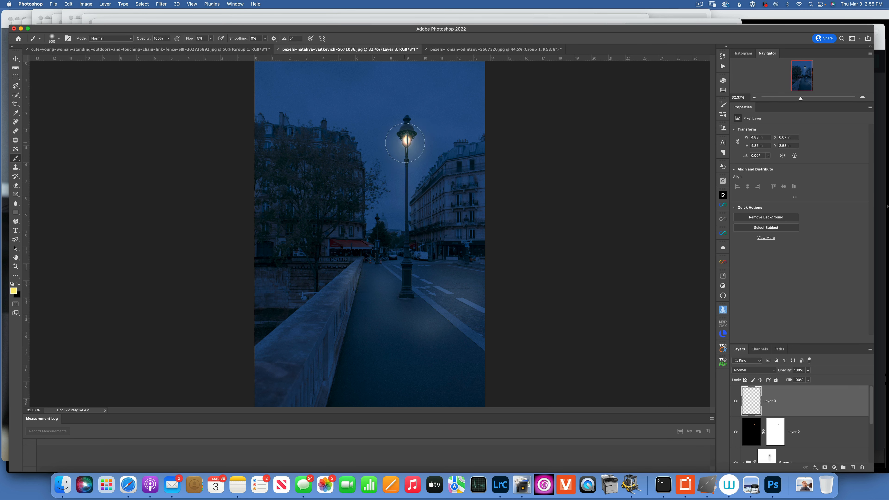
pyautogui.moveTo(405, 151); pyautogui.dragTo(398, 188)
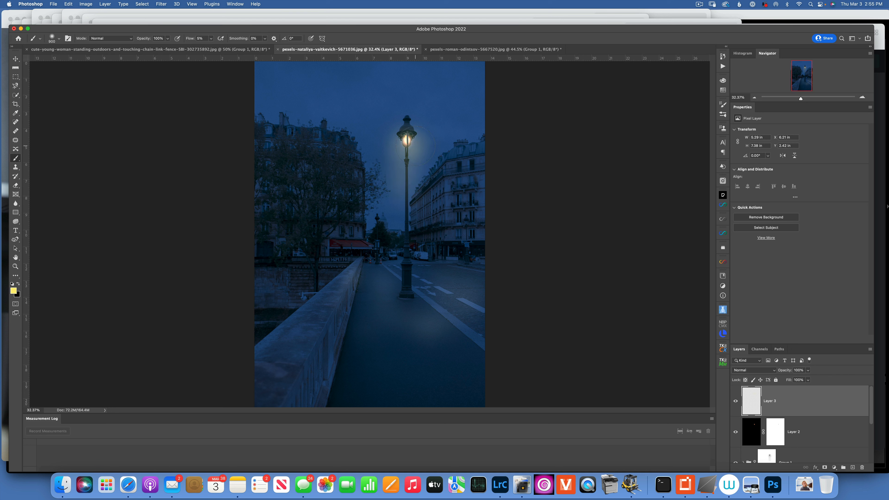
# Brush pale yellow light over the pavement and road around the post's base, and reduce the layer's opacity to 33%.
pyautogui.moveTo(380, 283); pyautogui.dragTo(383, 289)
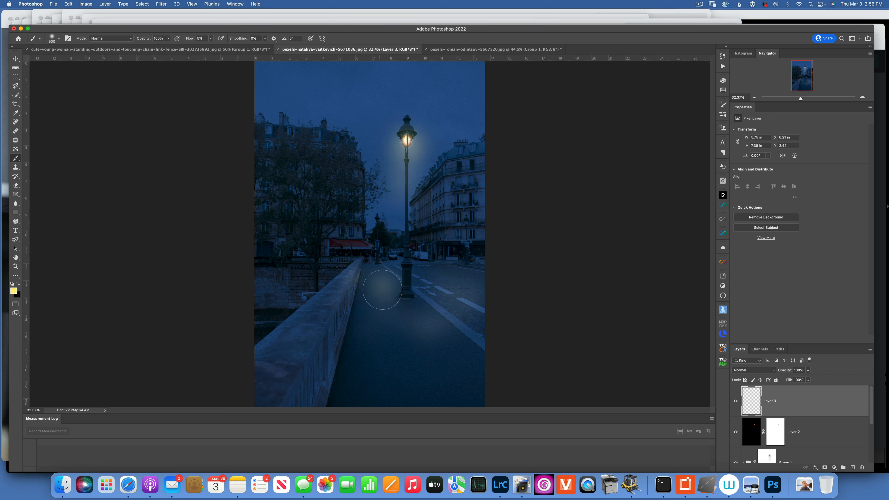
pyautogui.moveTo(389, 336)
pyautogui.mouseDown()
pyautogui.moveTo(488, 311)
pyautogui.moveTo(448, 292)
pyautogui.moveTo(461, 297)
pyautogui.moveTo(440, 336)
pyautogui.moveTo(423, 317)
pyautogui.mouseUp()
pyautogui.moveTo(365, 315); pyautogui.dragTo(378, 308)
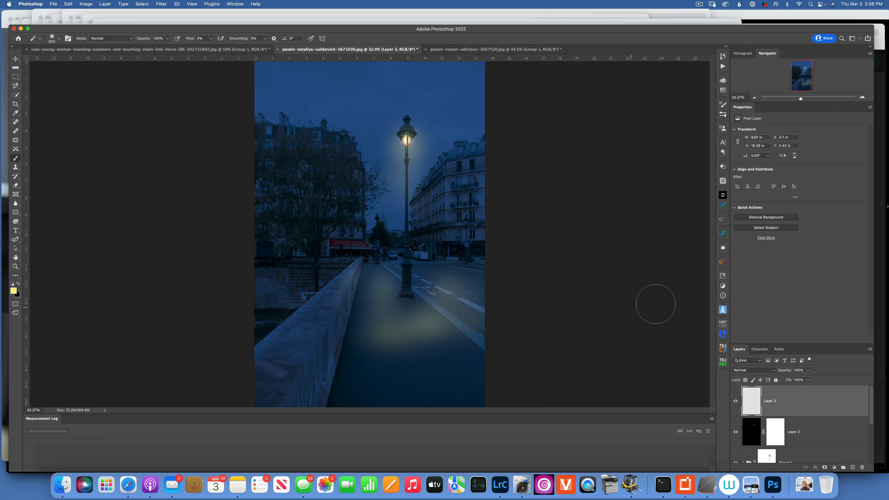
pyautogui.click(807, 370)
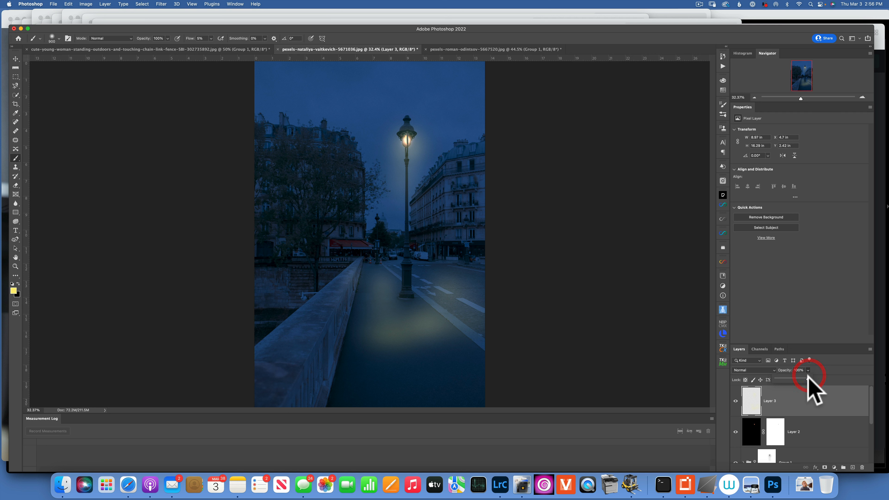
pyautogui.moveTo(809, 379); pyautogui.dragTo(786, 378)
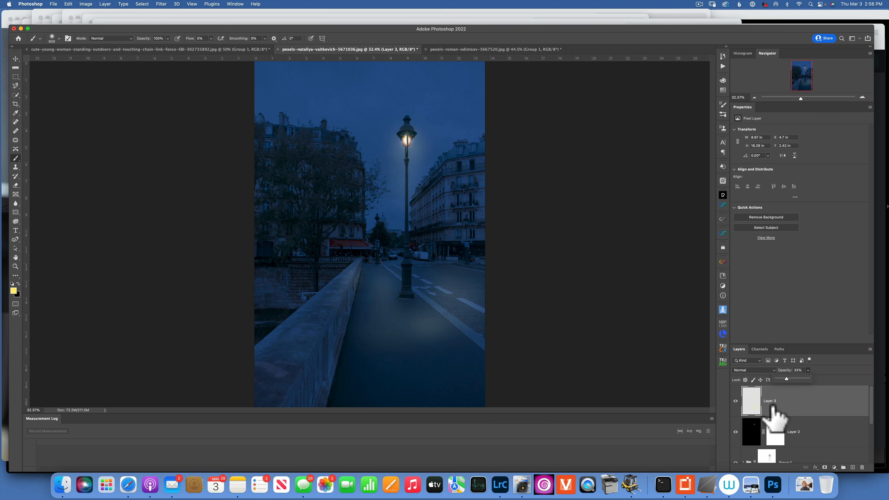
# Add a mask to the yellow glow layer, brush black over the pavement and road light, and reselect the layer's pixels.
pyautogui.click(824, 467)
pyautogui.press('d')
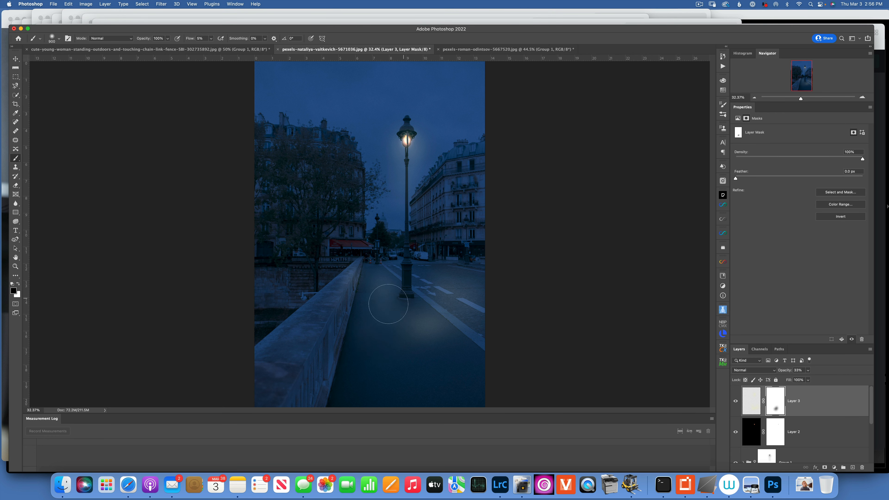
pyautogui.moveTo(477, 292)
pyautogui.mouseDown()
pyautogui.moveTo(438, 293)
pyautogui.moveTo(366, 329)
pyautogui.moveTo(373, 357)
pyautogui.mouseUp()
pyautogui.click(749, 414)
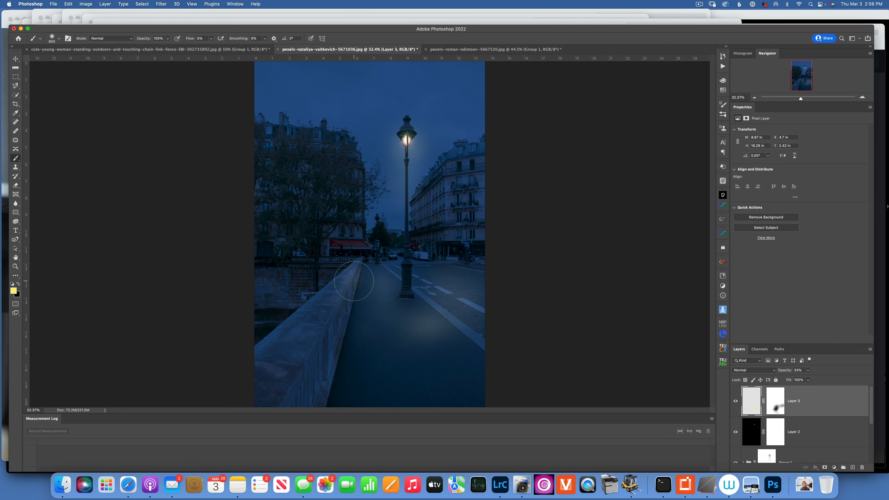
# Brush faint yellow light onto the far end of the bridge wall and beside the lamp head, undoing the last stroke.
pyautogui.press('[')
pyautogui.moveTo(356, 273); pyautogui.dragTo(370, 256)
pyautogui.moveTo(419, 143); pyautogui.dragTo(407, 145)
pyautogui.press('super+z')
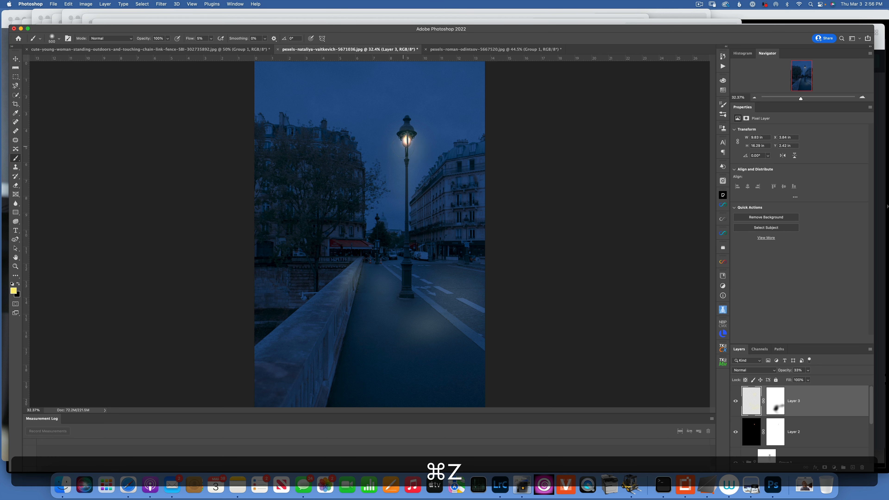
# Try brushing more yellow light over the pavement beside the post with a larger brush, and undo the stroke.
pyautogui.press(']')
pyautogui.press(']')
pyautogui.press(']')
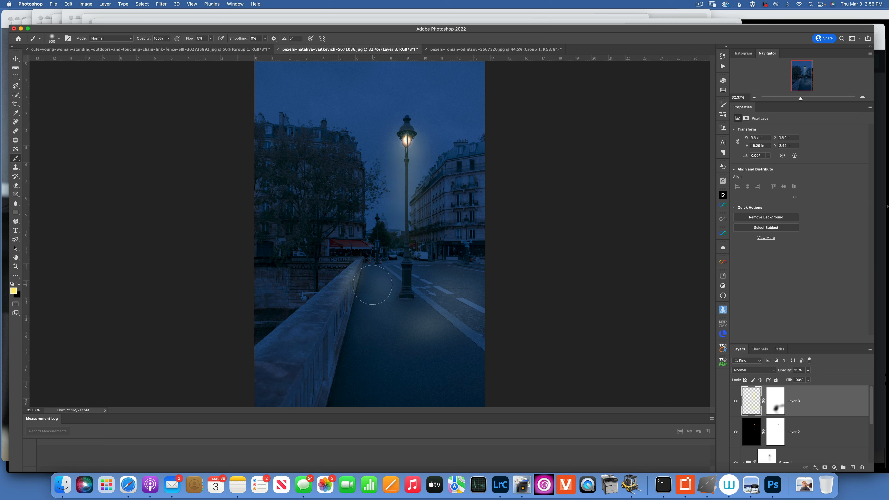
pyautogui.moveTo(371, 284)
pyautogui.mouseDown()
pyautogui.moveTo(407, 333)
pyautogui.moveTo(418, 332)
pyautogui.mouseUp()
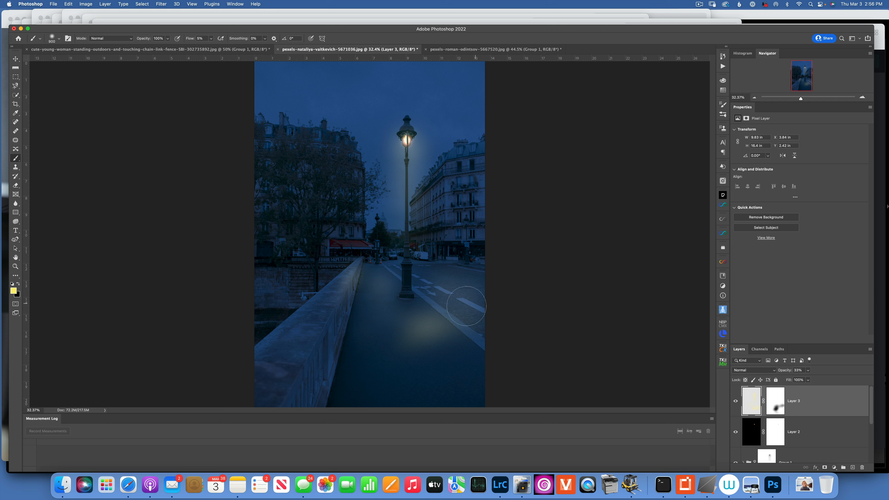
pyautogui.press('super+z')
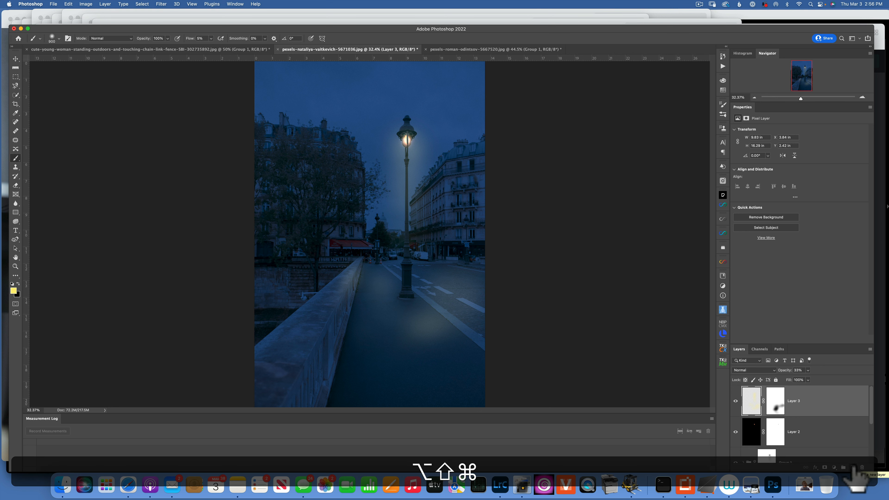
# Merge all visible layers into a new top layer and render a 105mm Prime lens flare at 77% brightness on the lamp.
pyautogui.press('alt+shift+super+e')
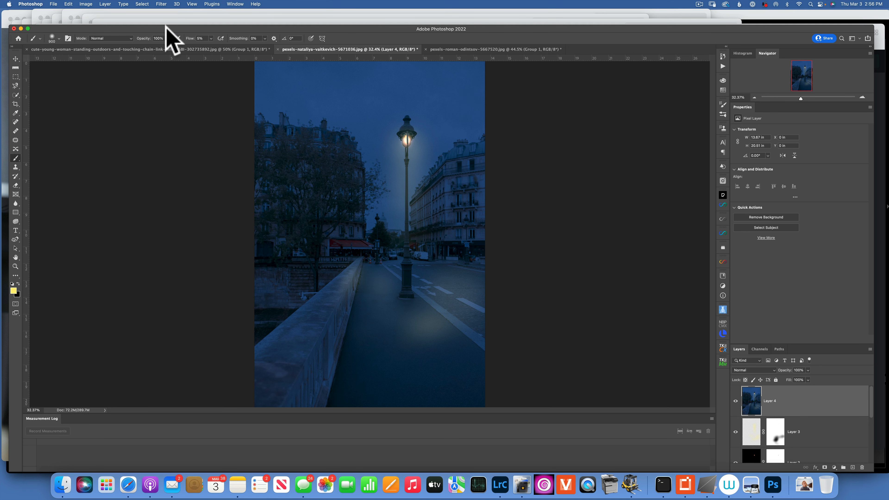
pyautogui.click(161, 4)
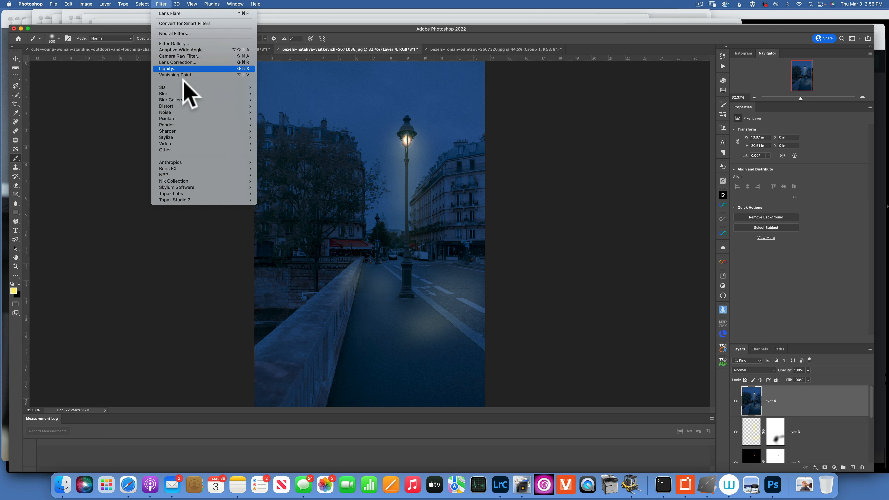
pyautogui.moveTo(221, 127)
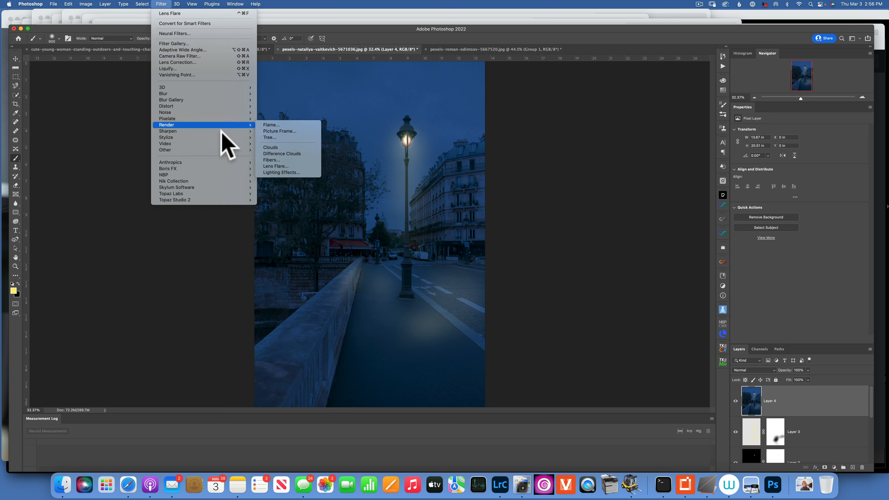
pyautogui.click(289, 166)
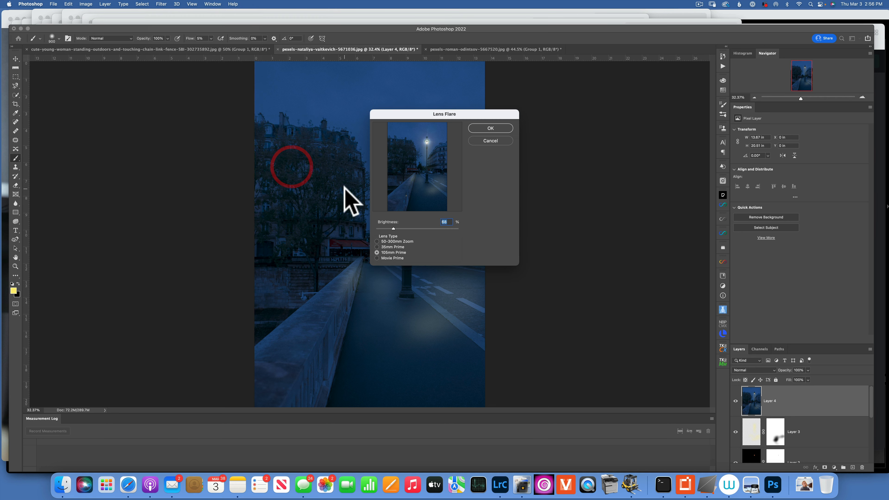
pyautogui.click(377, 252)
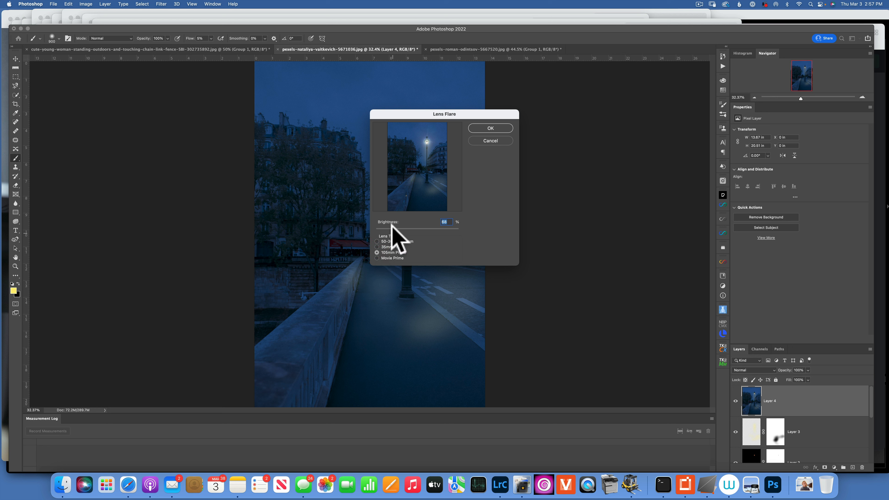
pyautogui.moveTo(392, 226)
pyautogui.mouseDown()
pyautogui.moveTo(404, 227)
pyautogui.moveTo(379, 226)
pyautogui.moveTo(396, 228)
pyautogui.mouseUp()
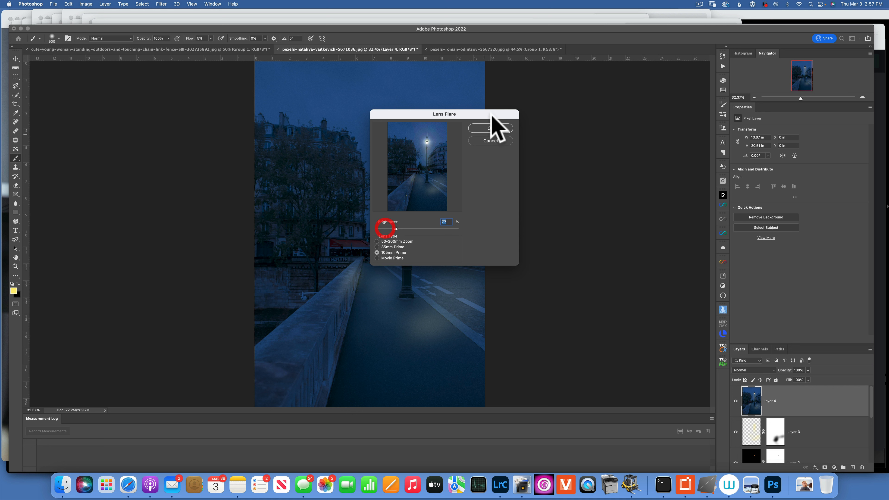
pyautogui.click(490, 128)
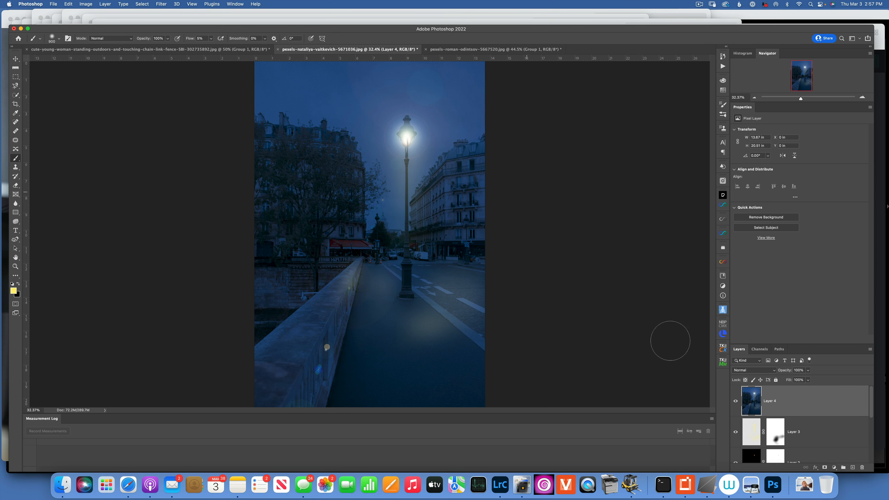
# Reduce the flare layer's opacity to 39%, add a mask, and brush black over the sky above the lamp with a larger brush.
pyautogui.click(807, 370)
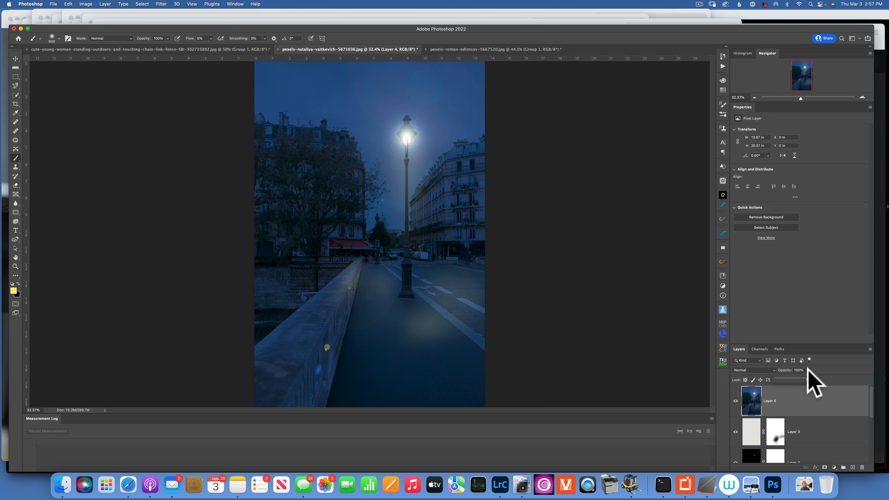
pyautogui.moveTo(807, 378); pyautogui.dragTo(789, 378)
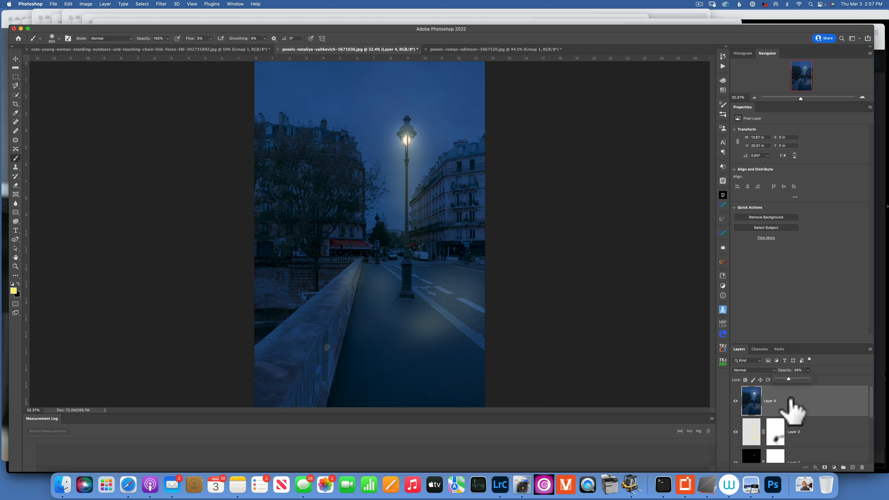
pyautogui.click(824, 467)
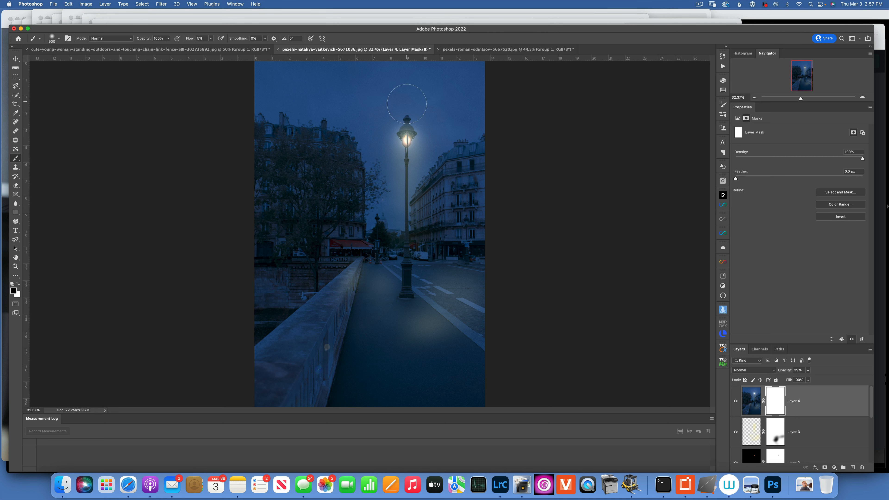
pyautogui.press(']')
pyautogui.press(']')
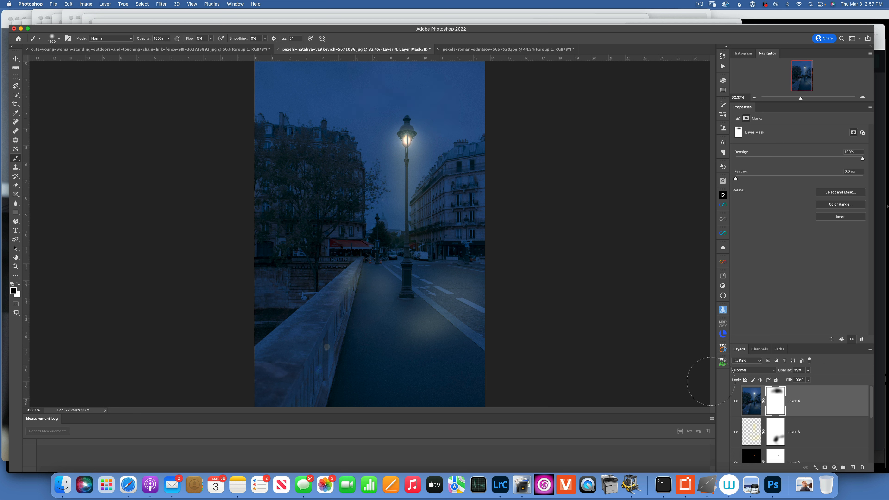
# Compare the night scene with the original photo by showing only the Background layer and restoring all layers.
pyautogui.scroll(-5, 777, 427)
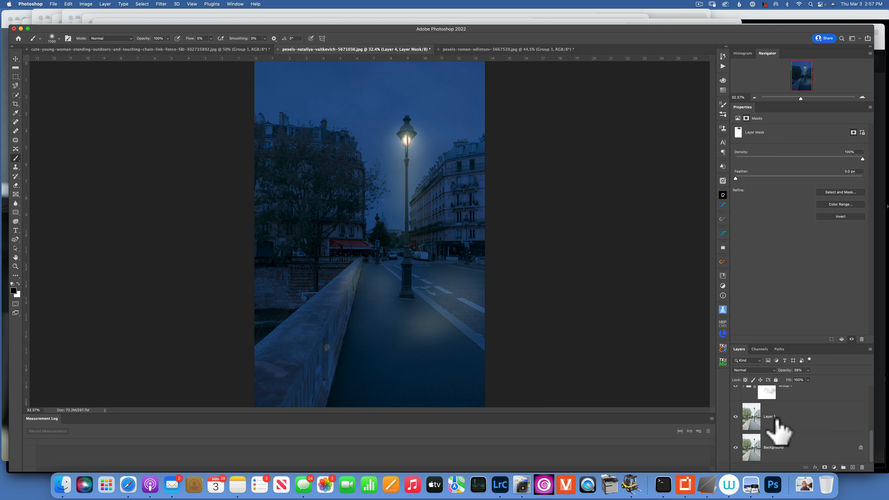
pyautogui.keyDown('alt'); pyautogui.click(735, 447); pyautogui.keyUp('alt')
pyautogui.keyDown('alt'); pyautogui.click(735, 447); pyautogui.keyUp('alt')
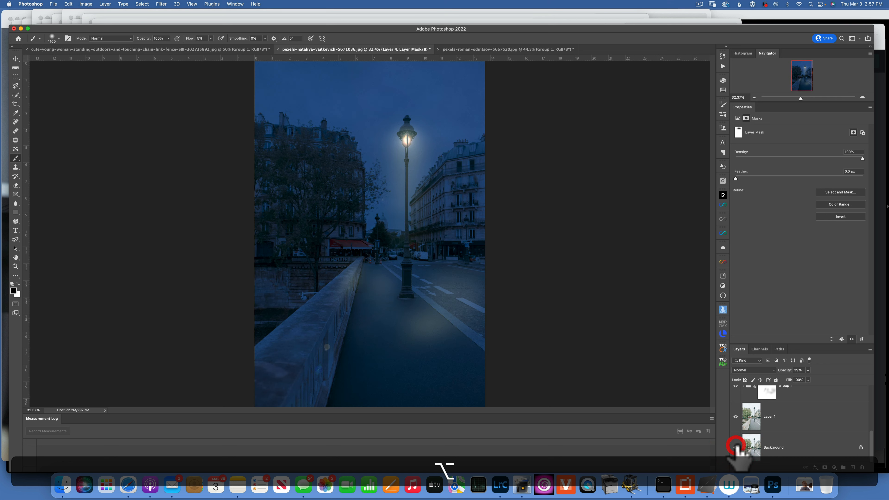
pyautogui.keyDown('alt'); pyautogui.click(735, 447); pyautogui.keyUp('alt')
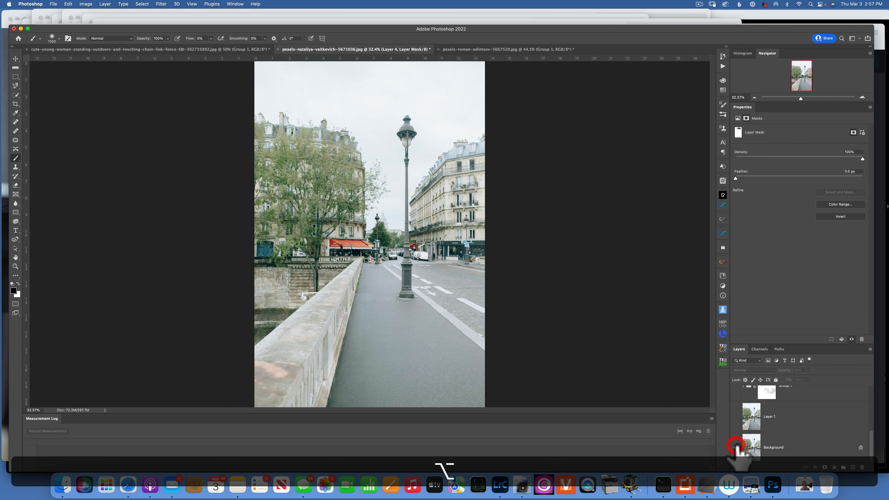
pyautogui.keyDown('alt'); pyautogui.click(735, 447); pyautogui.keyUp('alt')
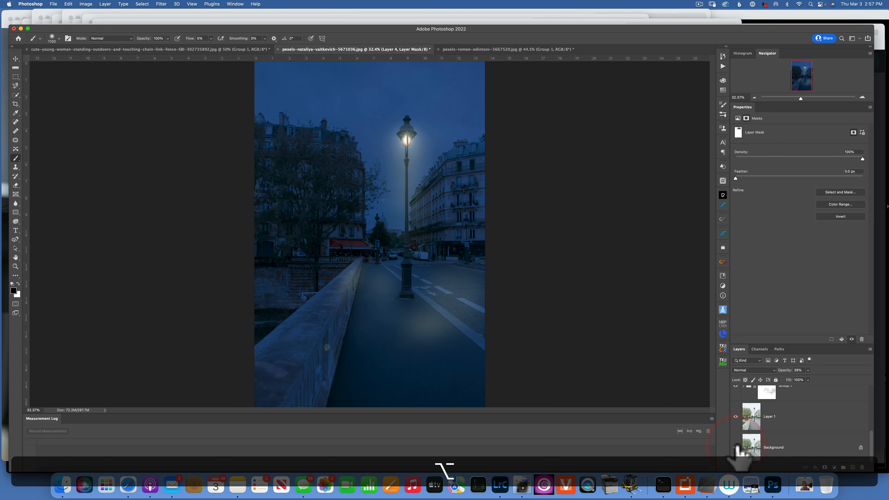
# Switch to the mountain cabin photo and delete Group 1 above its Background layer.
pyautogui.click(504, 49)
pyautogui.click(800, 390)
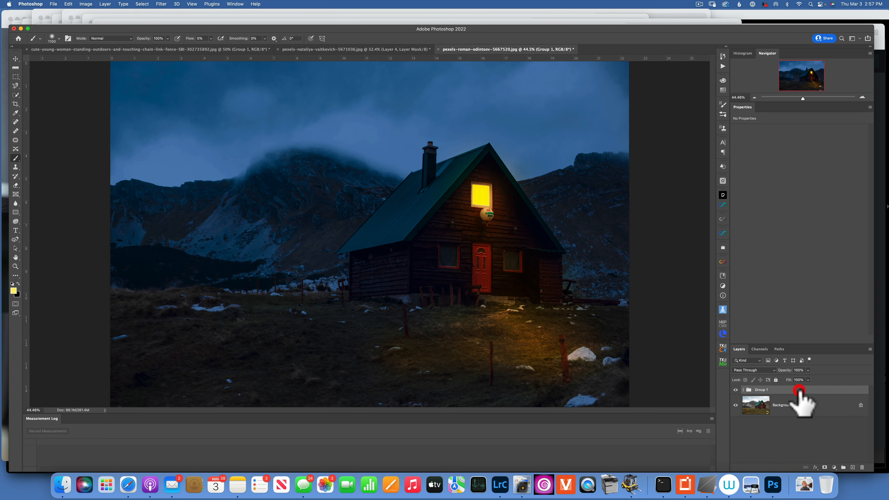
pyautogui.press('BackSpace')
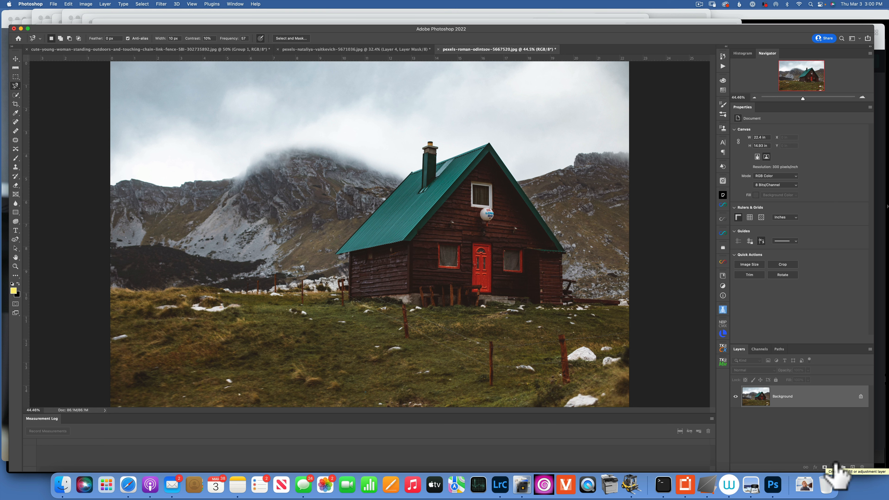
# Duplicate the cabin's Background layer and add a Color Lookup adjustment above it using the NightFromDay.CUBE 3D LUT.
pyautogui.press('super+j')
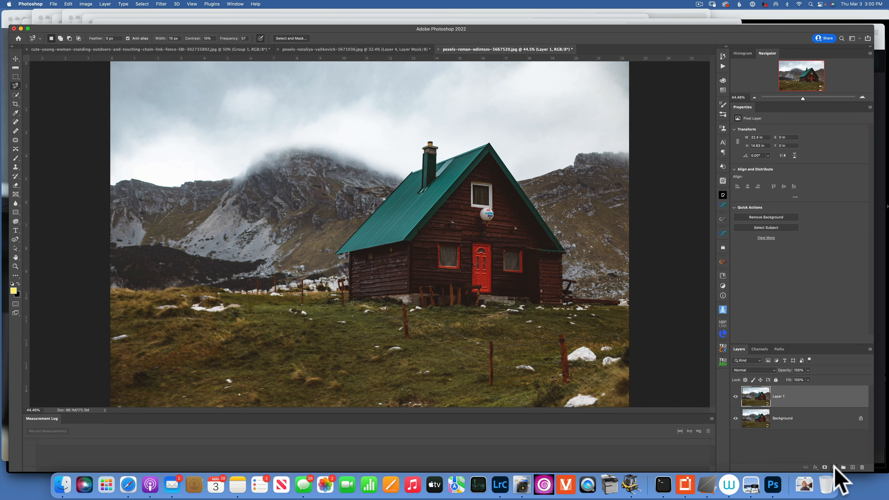
pyautogui.click(834, 467)
pyautogui.click(846, 413)
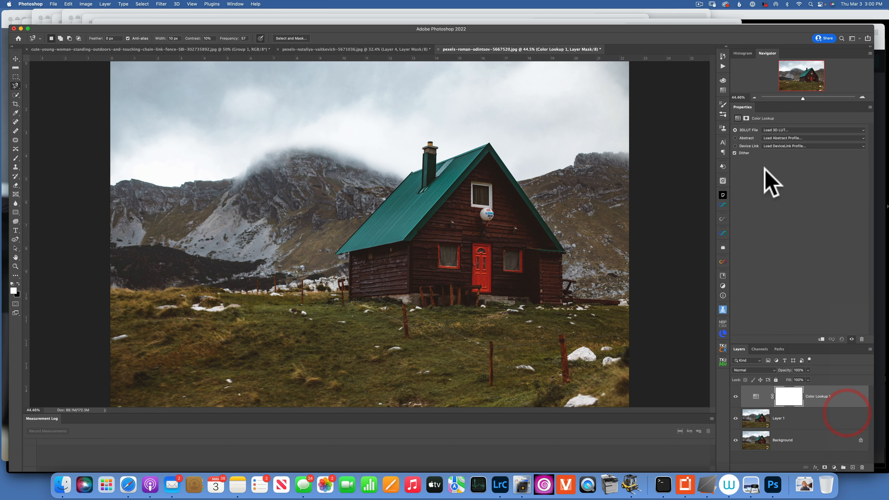
pyautogui.click(778, 135)
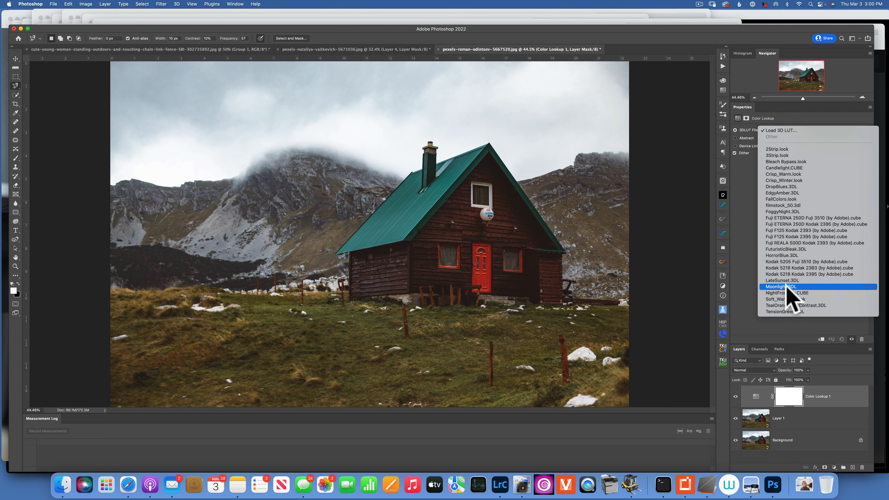
pyautogui.click(792, 293)
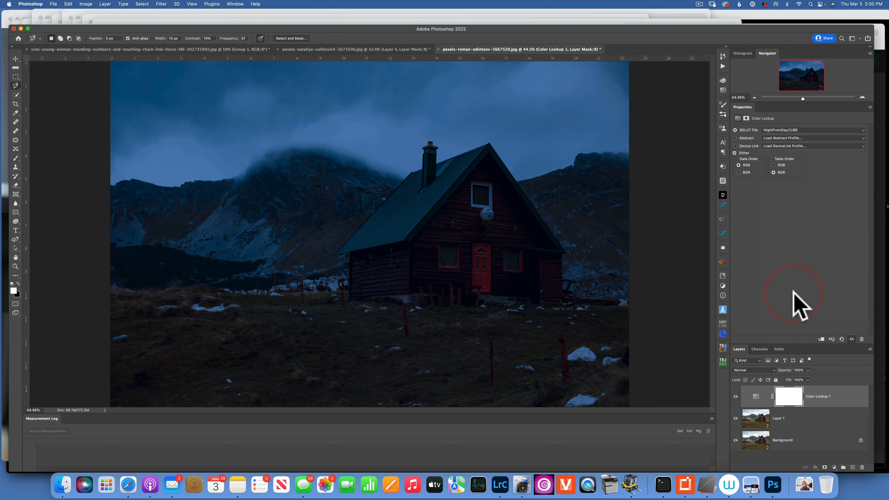
# Target the Color Lookup mask and outline the glass of the cabin's upper window with the Polygonal Lasso.
pyautogui.click(787, 398)
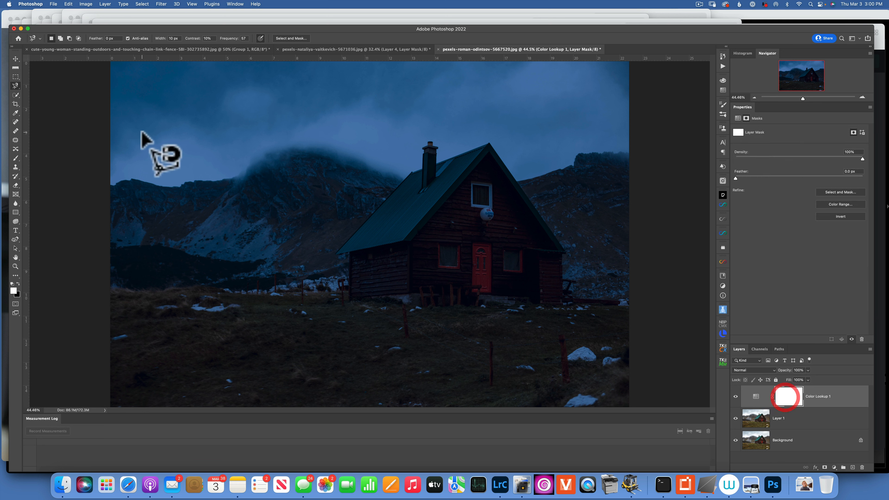
pyautogui.click(16, 86)
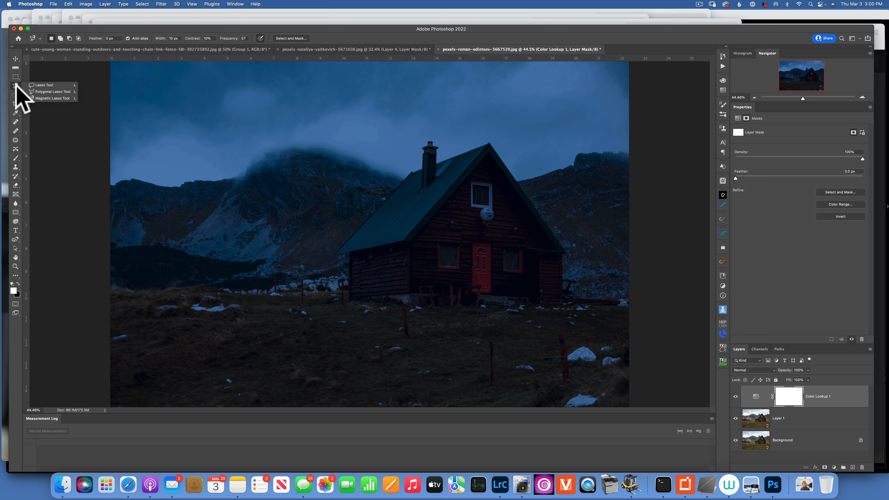
pyautogui.click(52, 92)
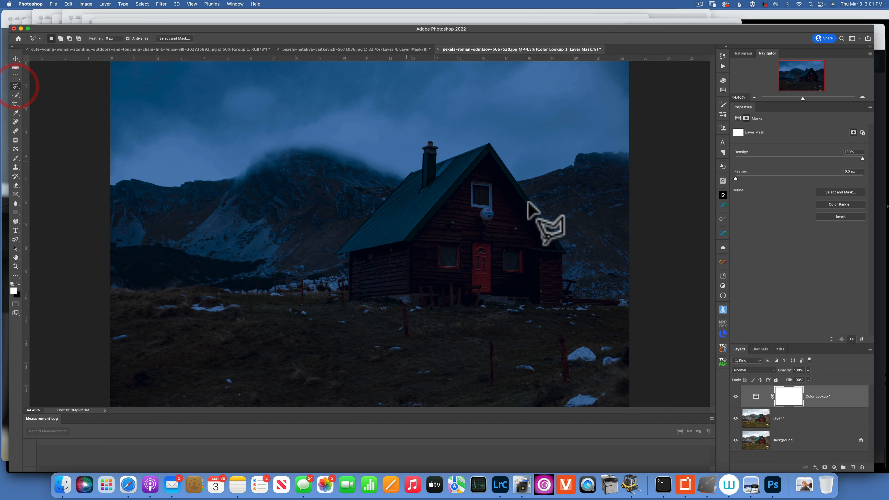
pyautogui.press('z')
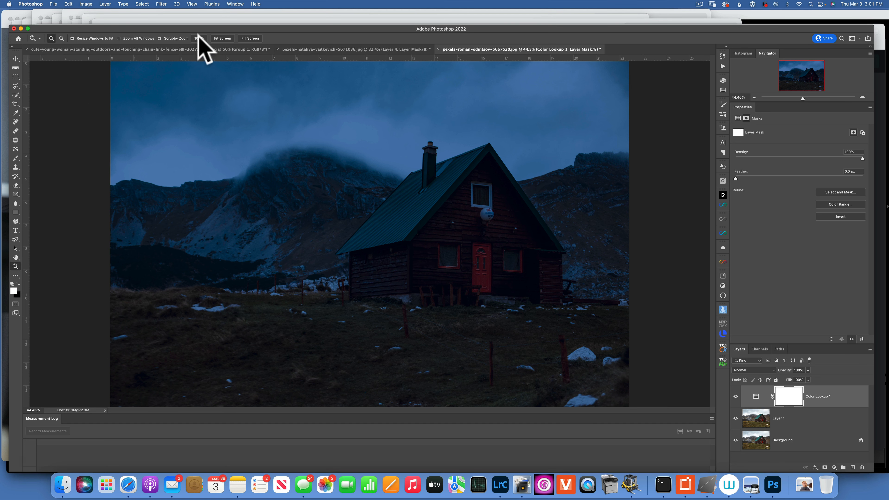
pyautogui.click(199, 38)
pyautogui.press('space')
pyautogui.moveTo(547, 149); pyautogui.dragTo(184, 222)
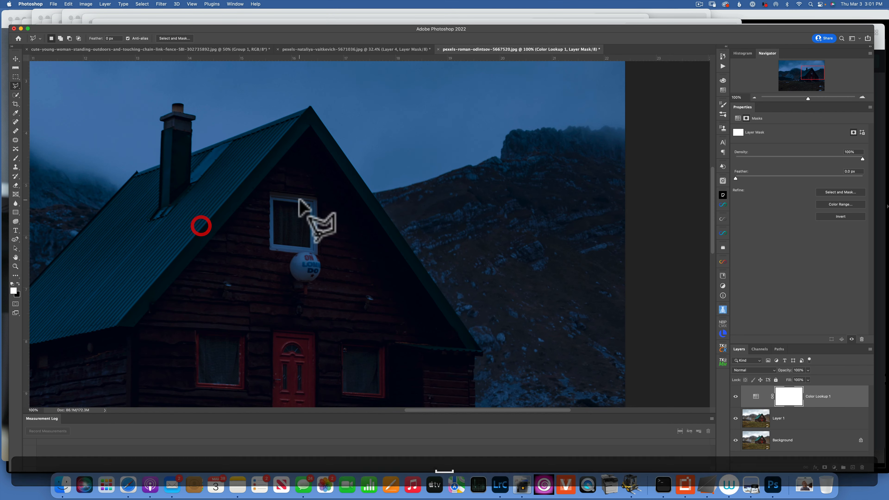
pyautogui.press('z')
pyautogui.moveTo(297, 224)
pyautogui.mouseDown()
pyautogui.moveTo(341, 232)
pyautogui.moveTo(328, 221)
pyautogui.mouseUp()
pyautogui.click(224, 150)
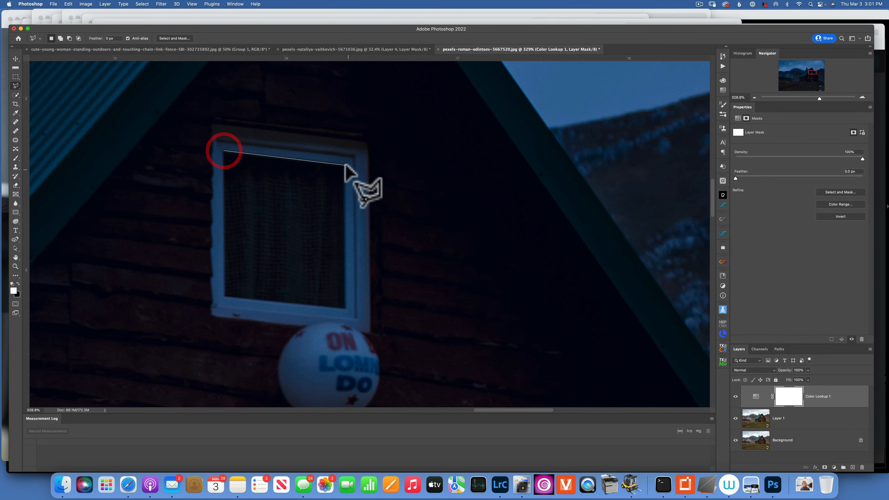
pyautogui.click(345, 164)
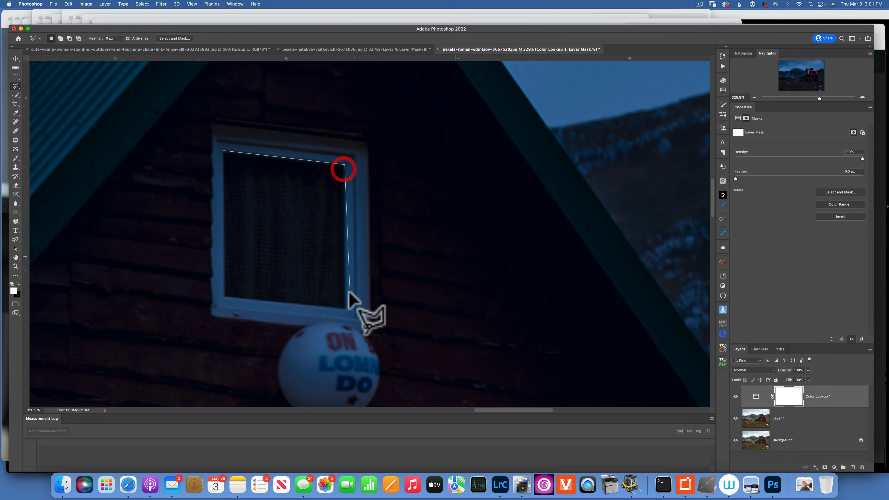
pyautogui.click(345, 308)
pyautogui.click(224, 297)
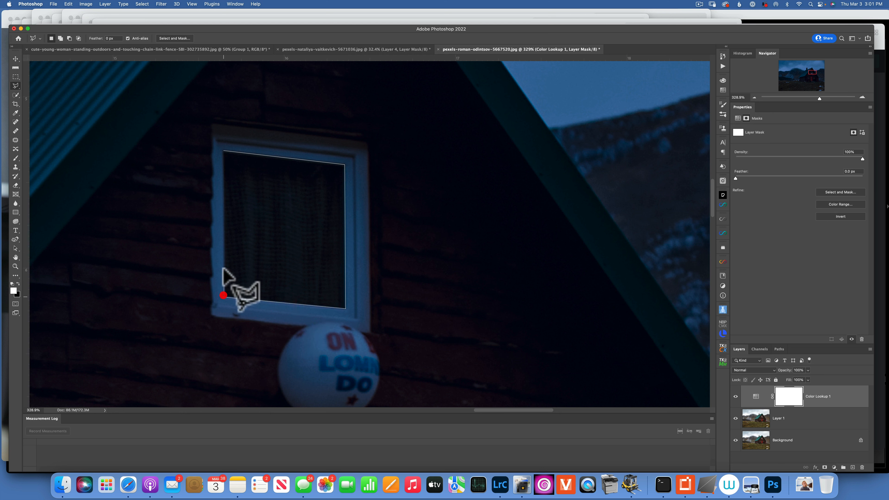
pyautogui.click(224, 151)
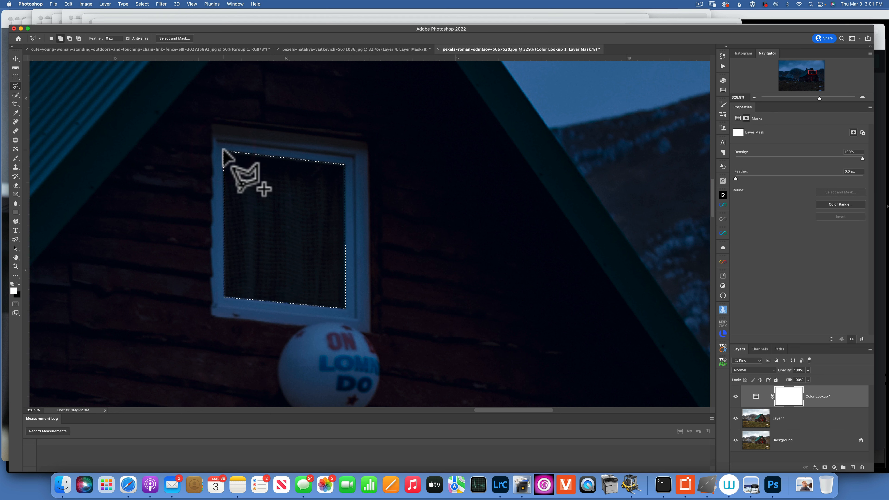
# Fill the upper window selection with black at 100% opacity on the Color Lookup mask, and clear the selection.
pyautogui.hotkey('shift', 'BackSpace')
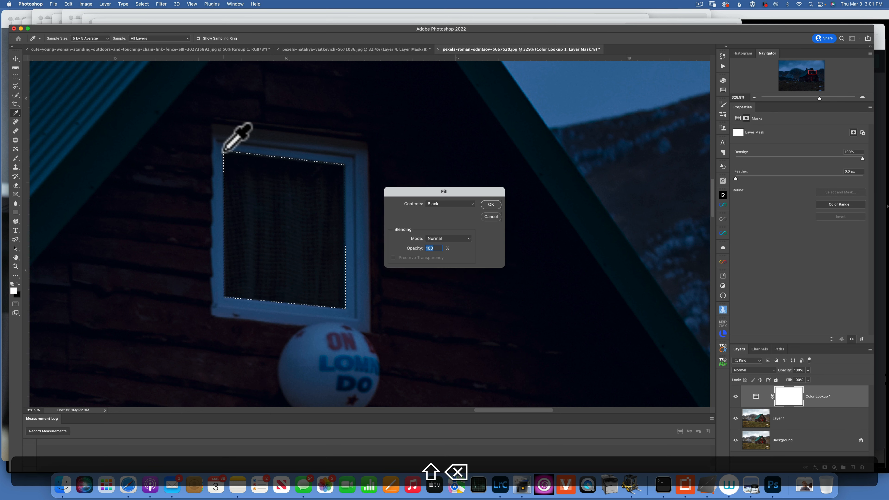
pyautogui.click(491, 204)
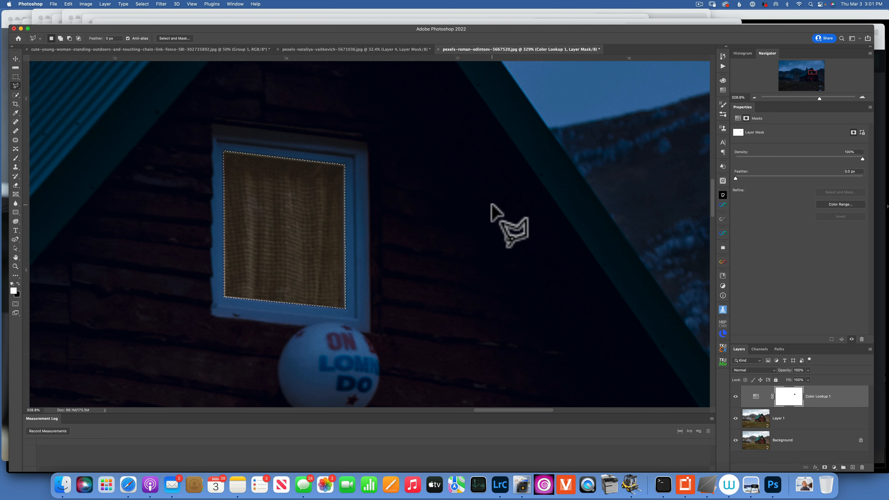
pyautogui.press('cmd+0')
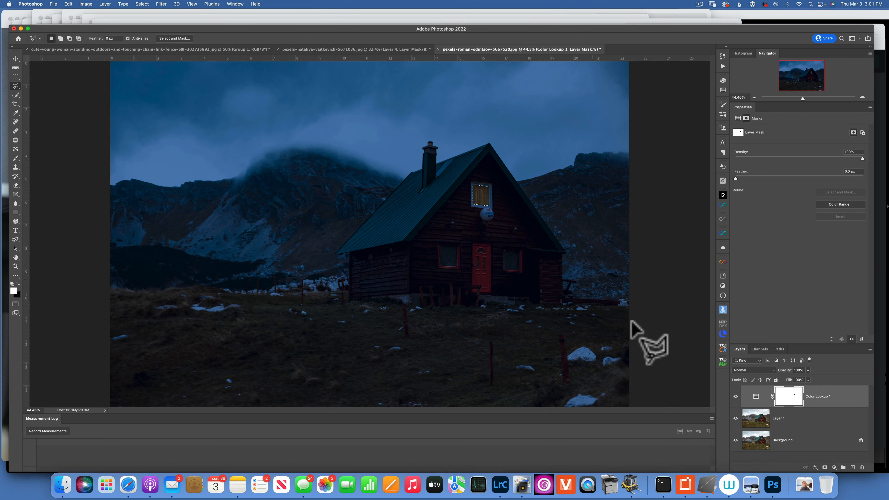
pyautogui.press('super+d')
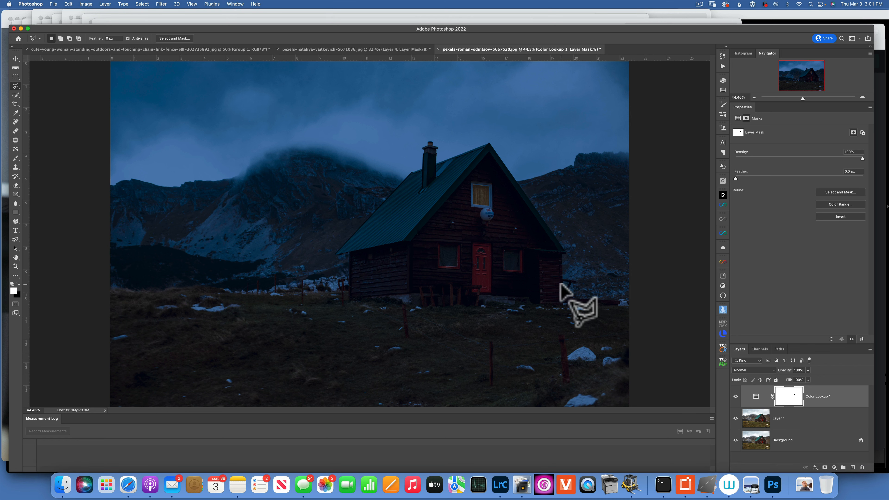
# Paint black on the Color Lookup mask with an enlarged brush at 8% flow over the cabin front and the grass before it.
pyautogui.click(784, 395)
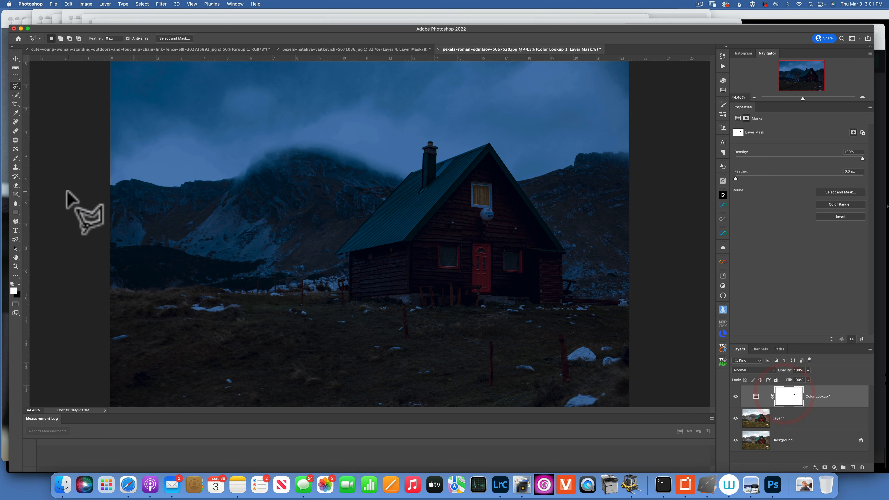
pyautogui.click(14, 158)
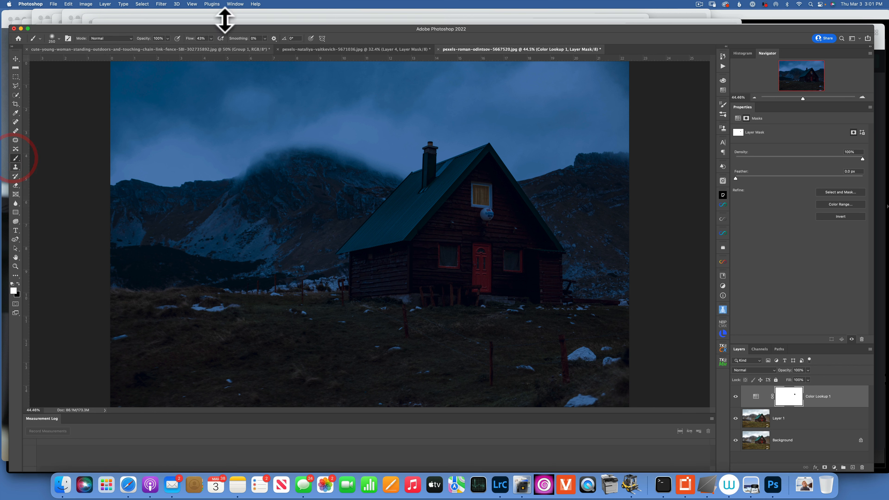
pyautogui.moveTo(211, 38); pyautogui.dragTo(199, 45)
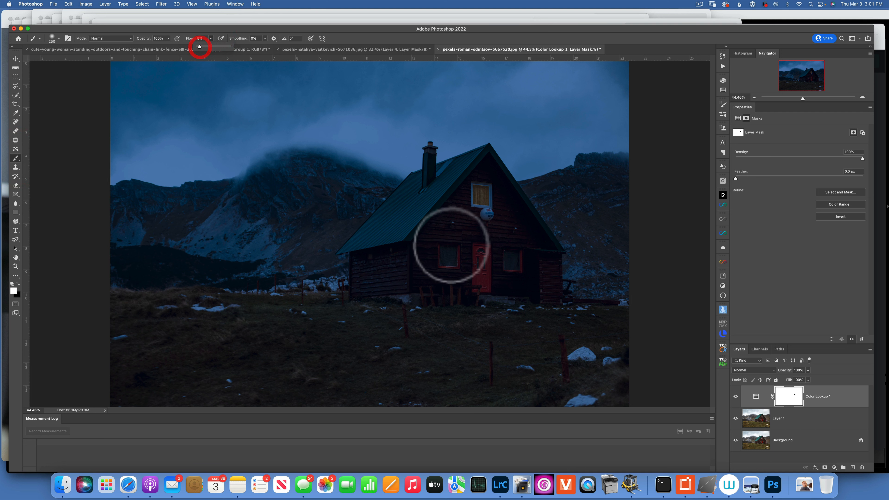
pyautogui.press(']')
pyautogui.press(']')
pyautogui.press(']')
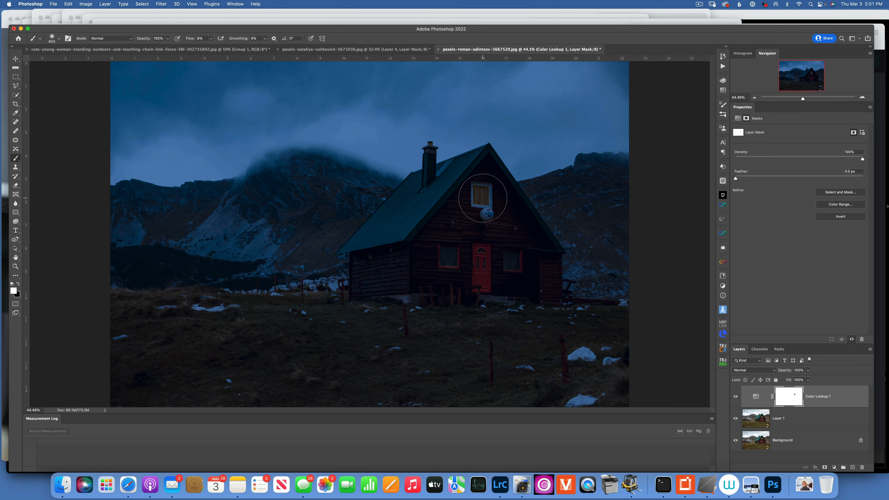
pyautogui.press('super+z')
pyautogui.press('x')
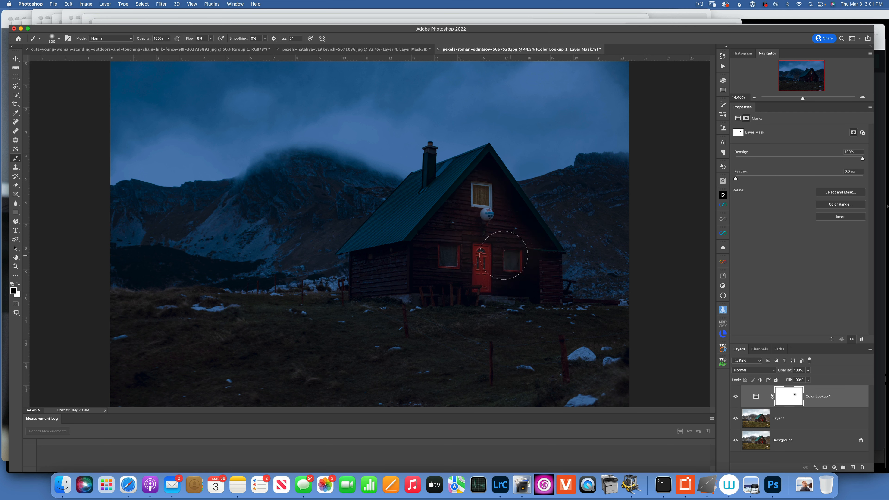
pyautogui.moveTo(548, 316)
pyautogui.mouseDown()
pyautogui.moveTo(570, 338)
pyautogui.moveTo(483, 343)
pyautogui.mouseUp()
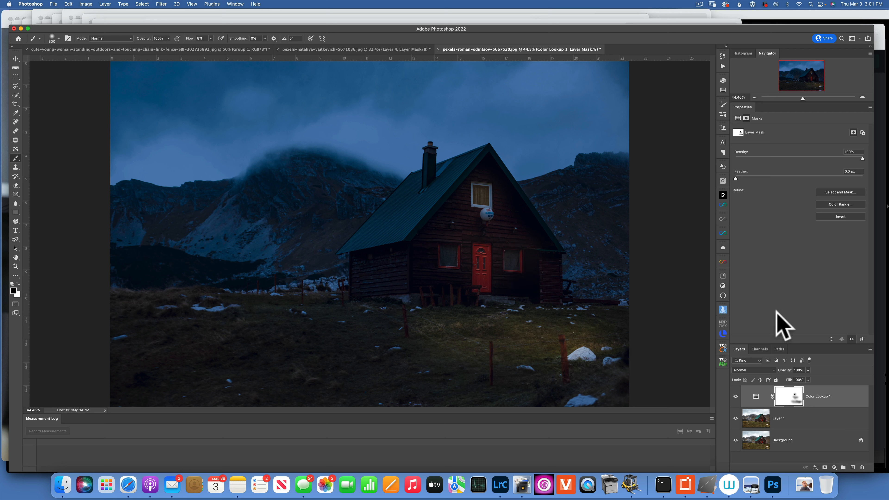
# Add a new layer above the Color Lookup adjustment and set the foreground color to warm orange-yellow ffbe4c.
pyautogui.press('l')
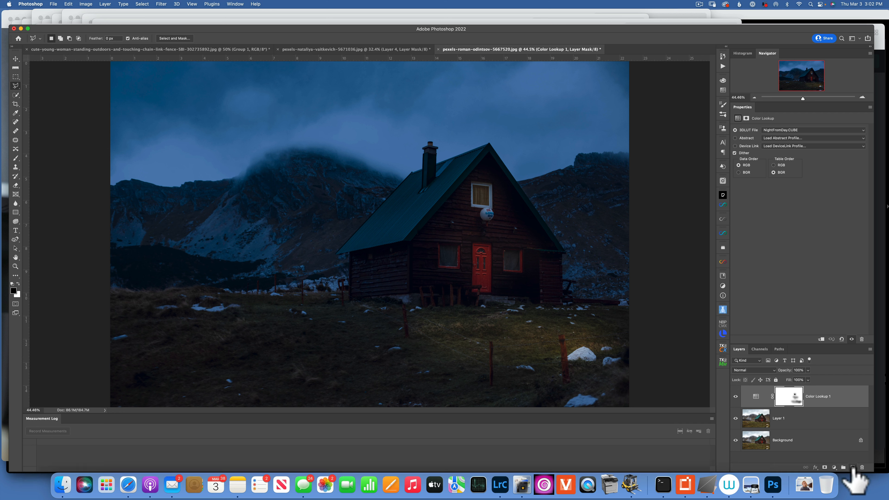
pyautogui.click(853, 467)
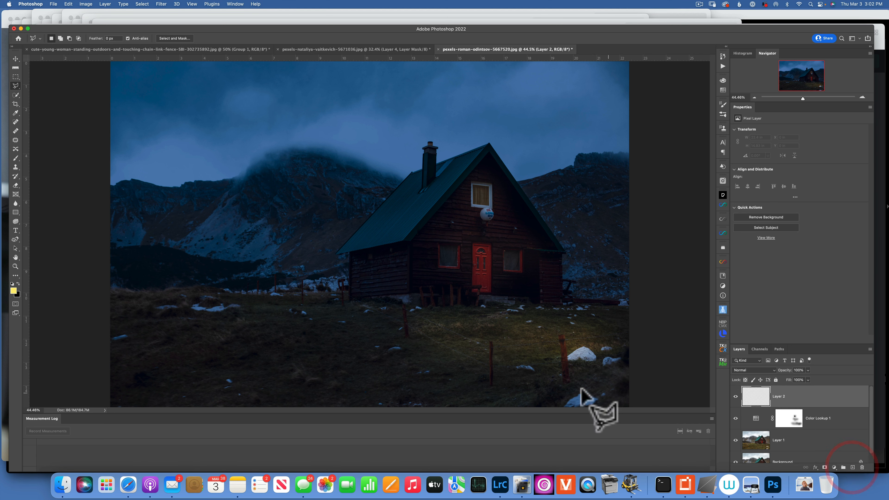
pyautogui.click(13, 290)
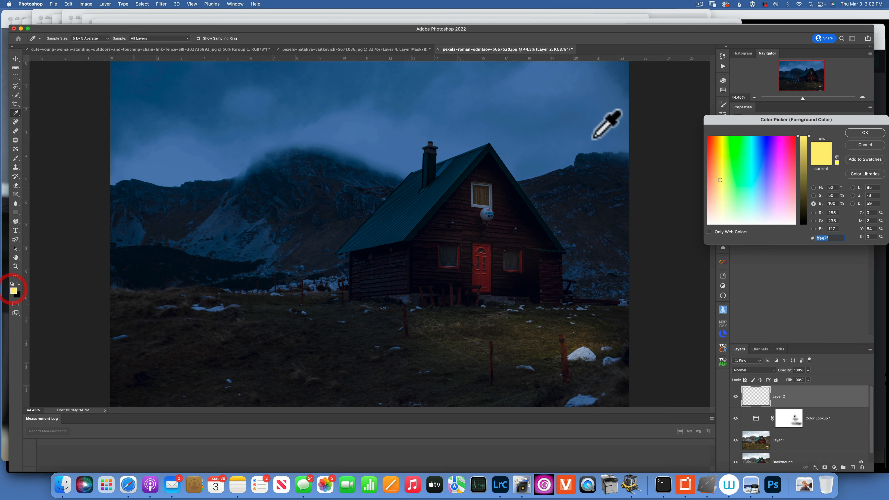
pyautogui.moveTo(719, 180)
pyautogui.mouseDown()
pyautogui.moveTo(716, 172)
pyautogui.moveTo(734, 168)
pyautogui.moveTo(717, 162)
pyautogui.mouseUp()
pyautogui.click(866, 134)
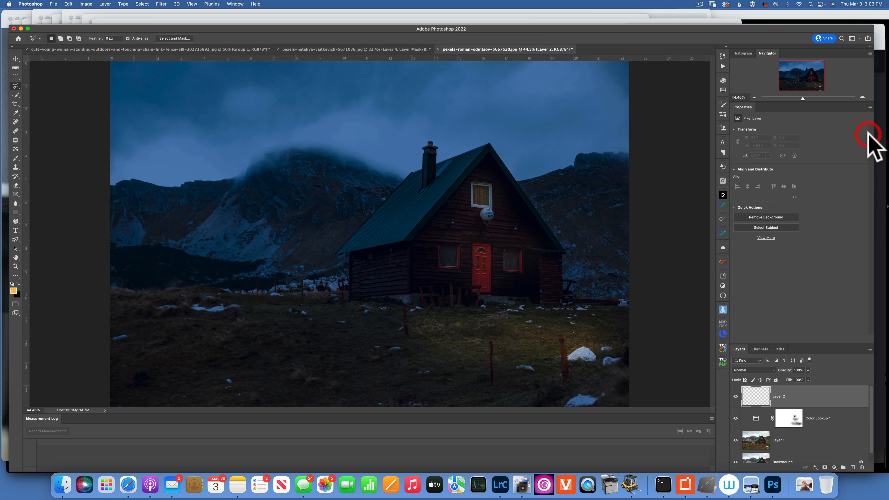
# Outline the glass of the cabin's upper window with the Polygonal Lasso.
pyautogui.press('z')
pyautogui.moveTo(478, 192); pyautogui.dragTo(550, 222)
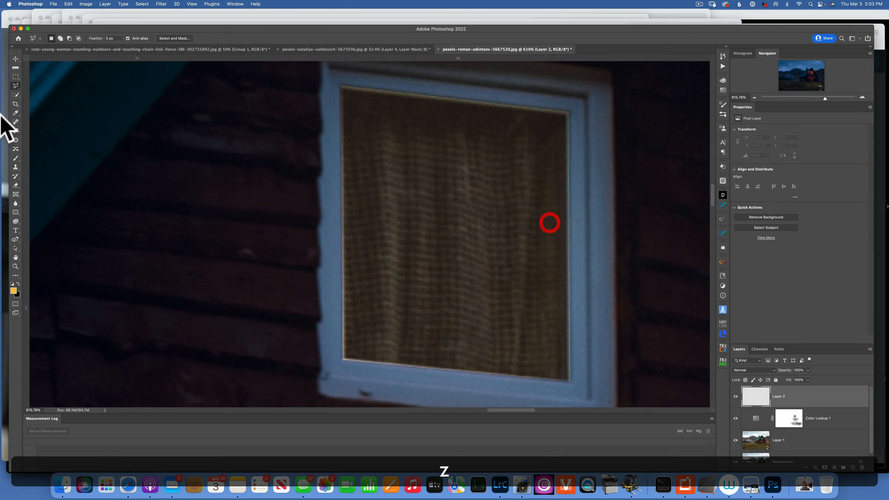
pyautogui.click(18, 86)
pyautogui.click(341, 85)
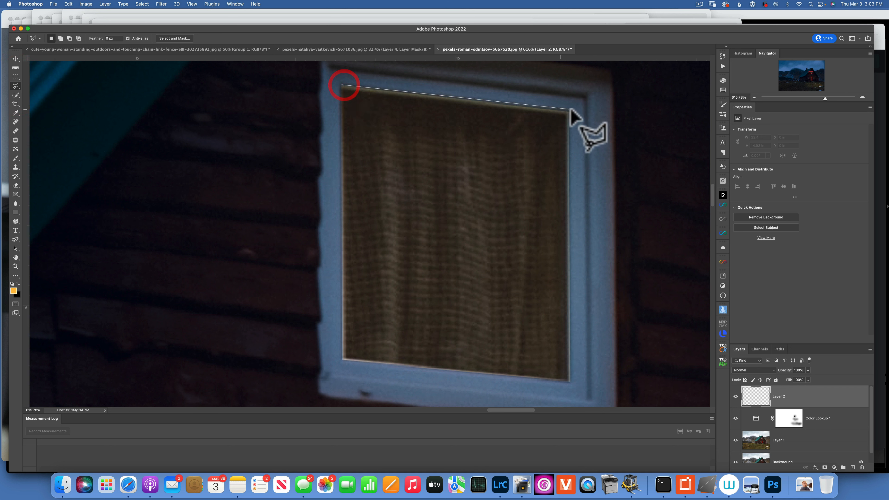
pyautogui.click(569, 115)
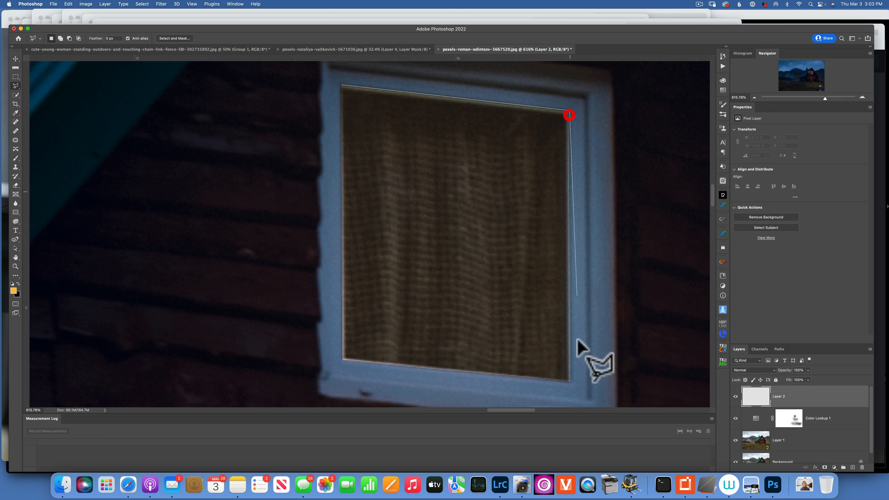
pyautogui.click(569, 380)
pyautogui.click(342, 358)
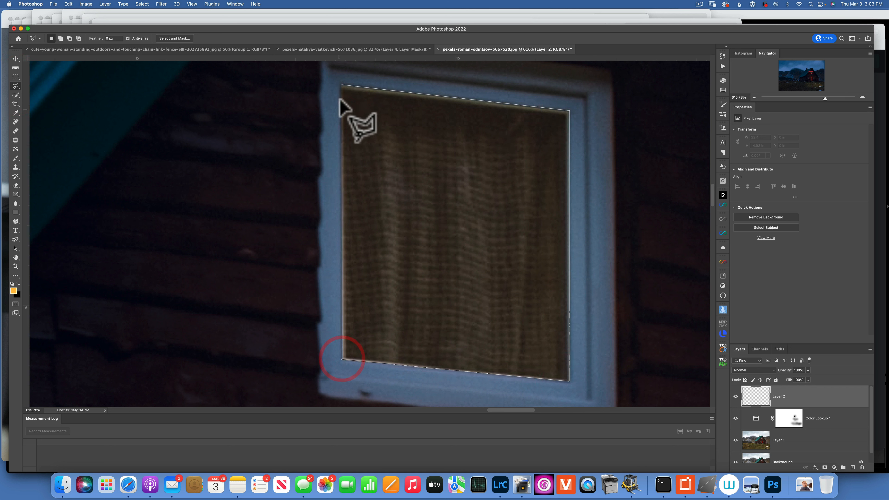
pyautogui.click(341, 85)
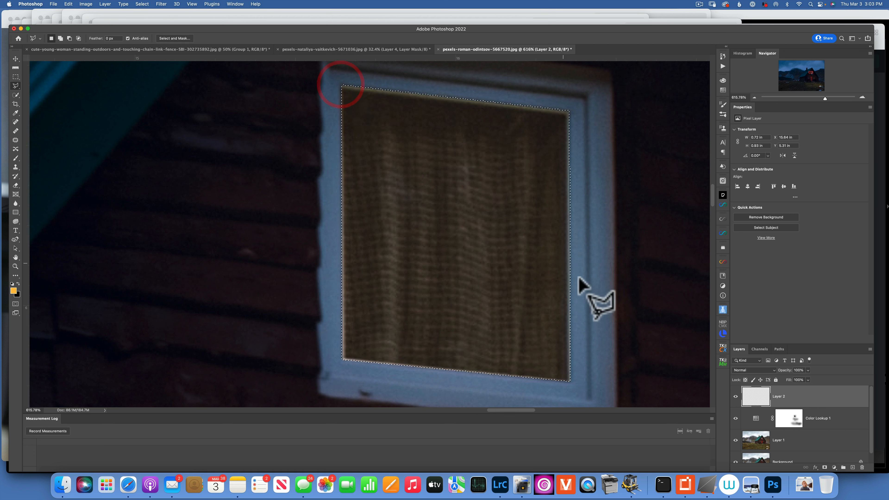
# Fill the window selection with the foreground color on Layer 2, deselect, and set the layer's blend mode to Linear Dodge (Add).
pyautogui.hotkey('shift', 'BackSpace')
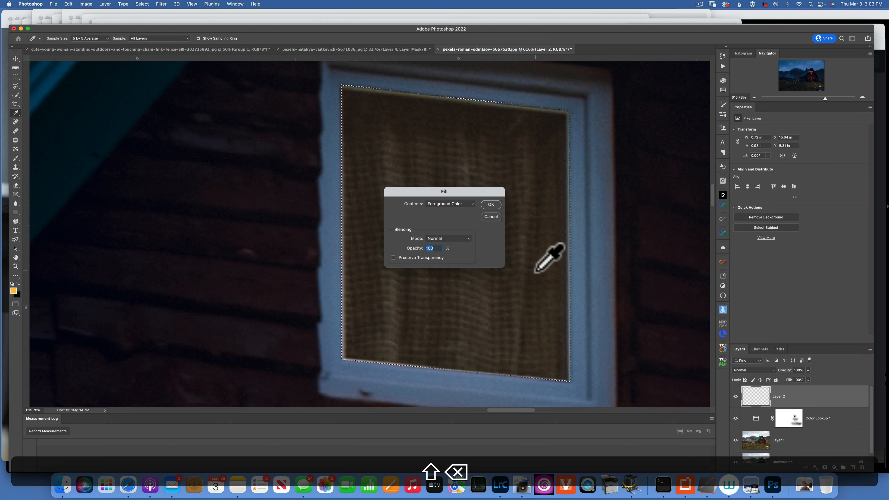
pyautogui.click(470, 203)
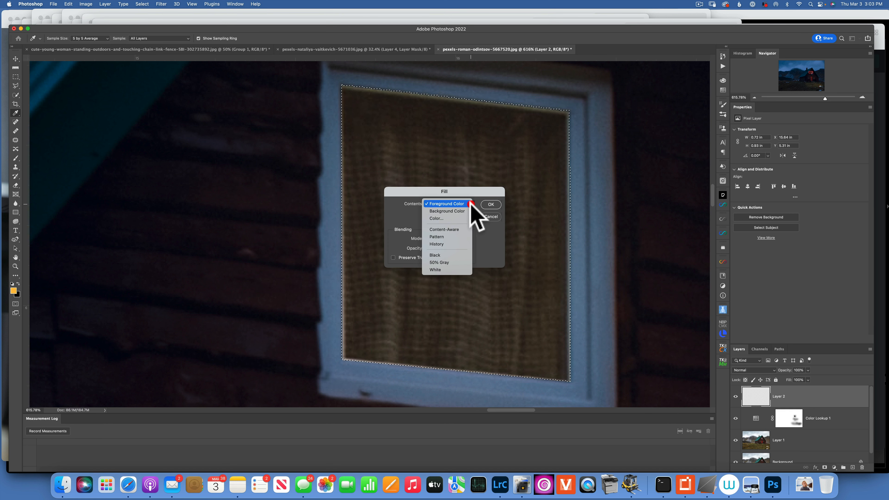
pyautogui.click(458, 204)
pyautogui.click(491, 204)
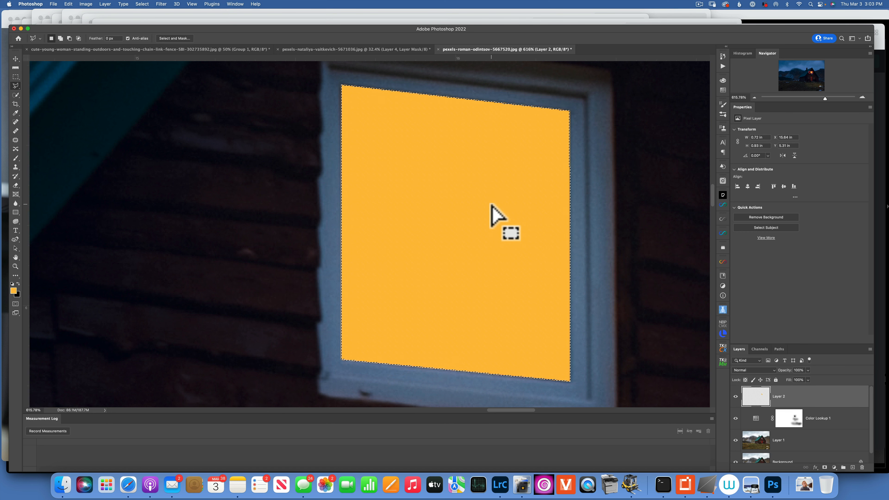
pyautogui.press('super+0')
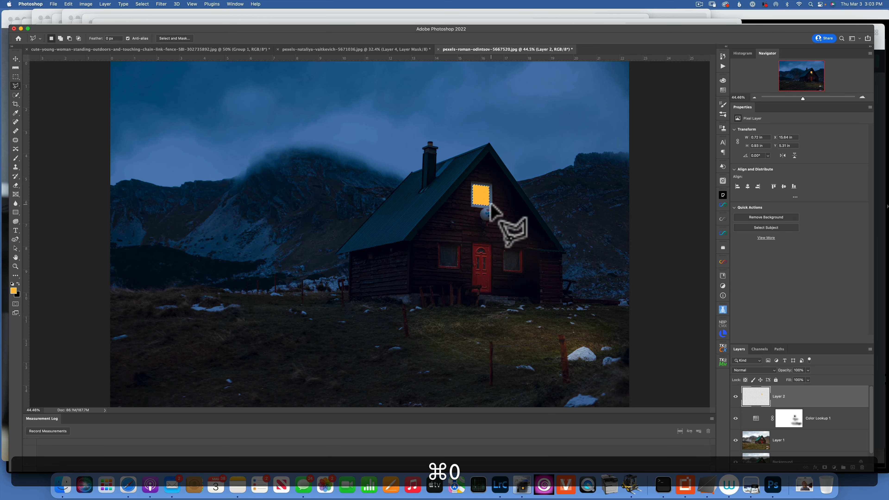
pyautogui.press('super+d')
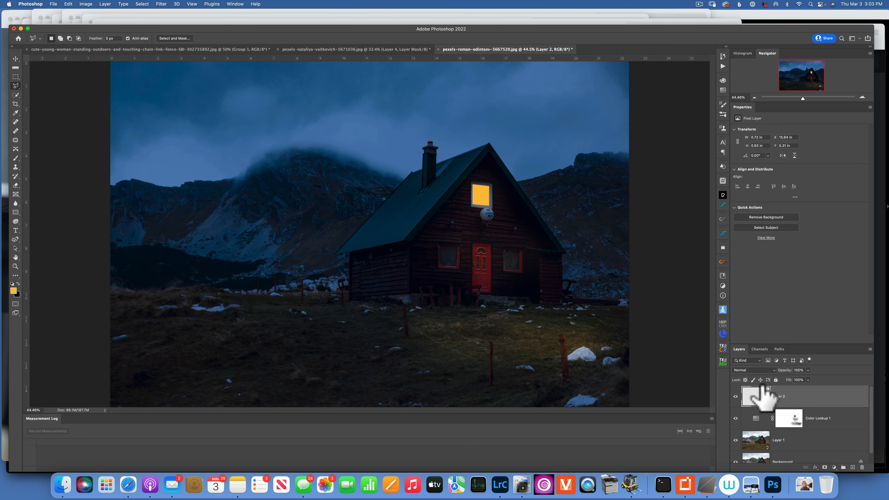
pyautogui.click(754, 368)
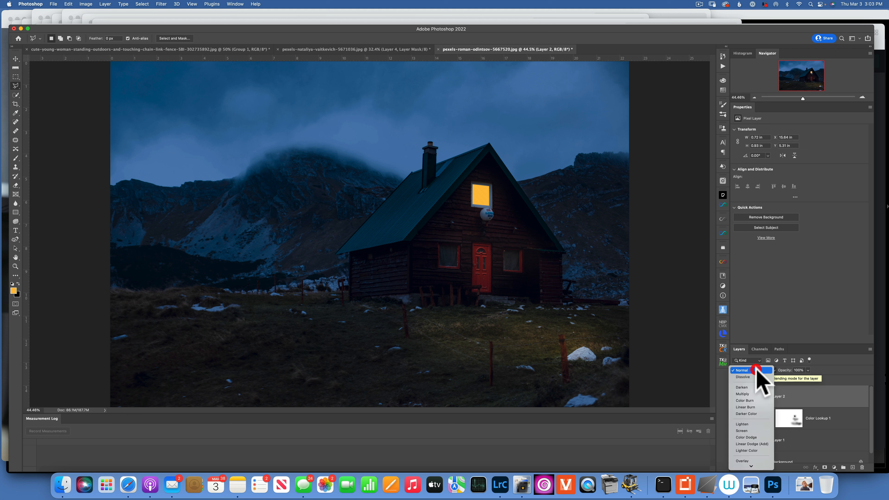
pyautogui.click(764, 445)
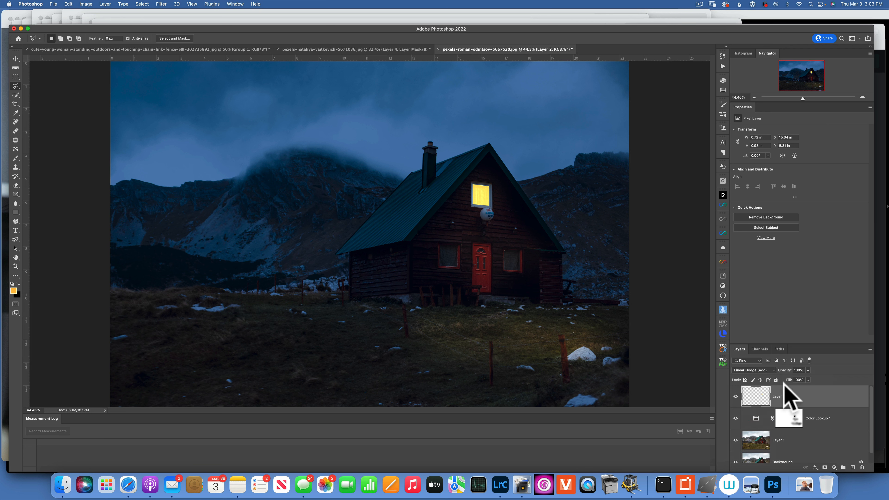
# Add a new layer above the window fill and choose a deeper orange as the foreground color.
pyautogui.click(852, 467)
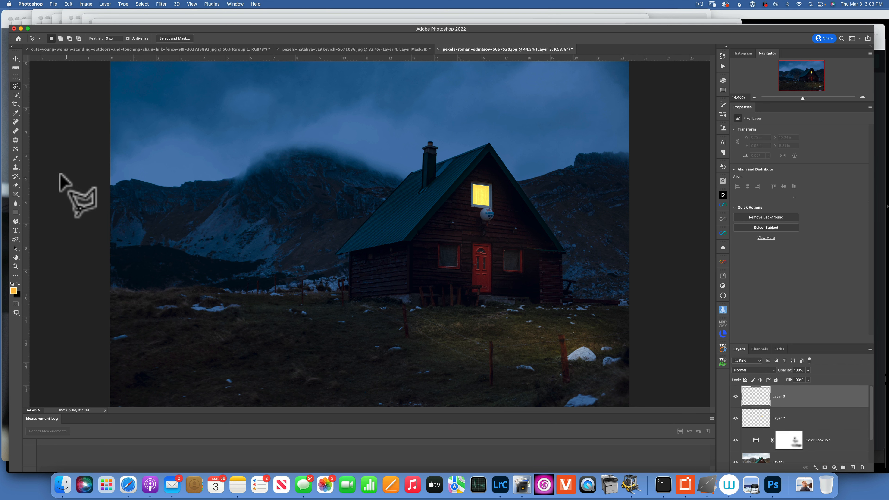
pyautogui.click(13, 290)
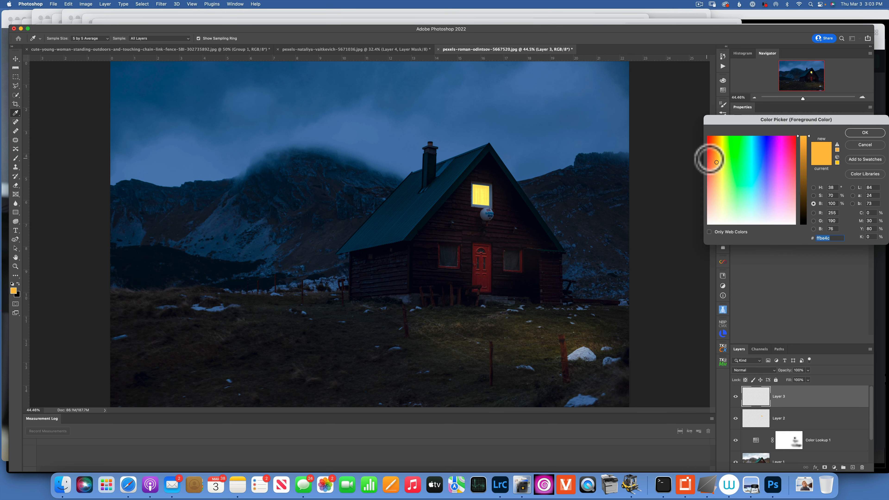
pyautogui.click(715, 157)
pyautogui.click(864, 132)
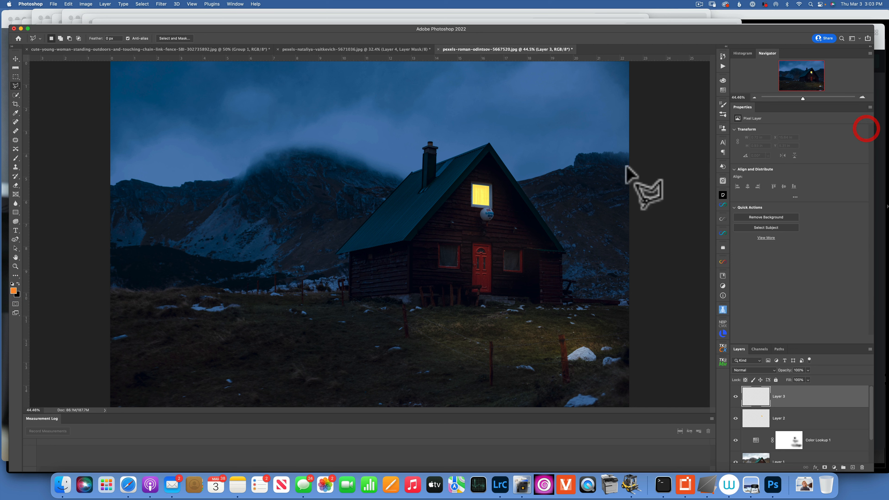
# Set Layer 3 to Overlay and brush orange light around the window, over the cabin front and onto the lit grass.
pyautogui.click(760, 368)
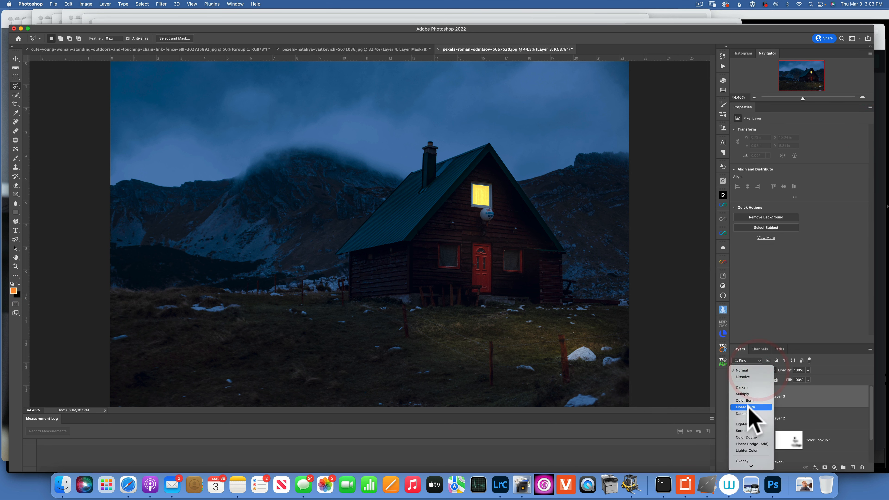
pyautogui.click(750, 461)
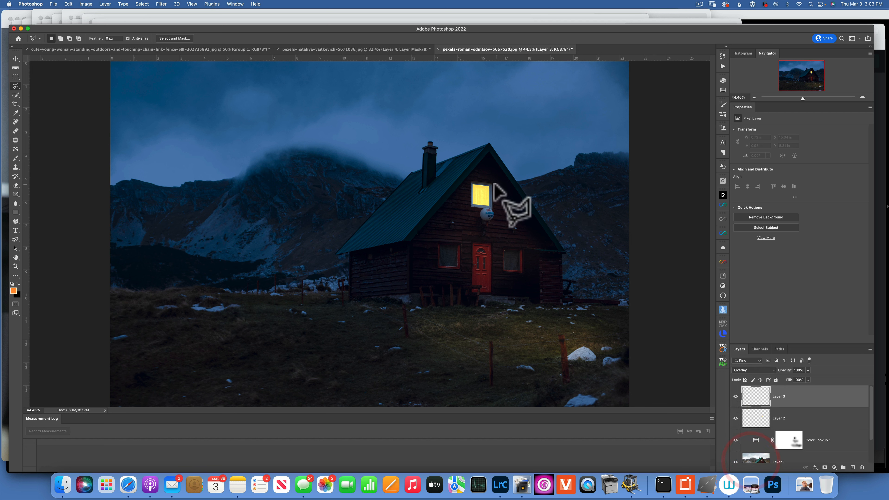
pyautogui.press('b')
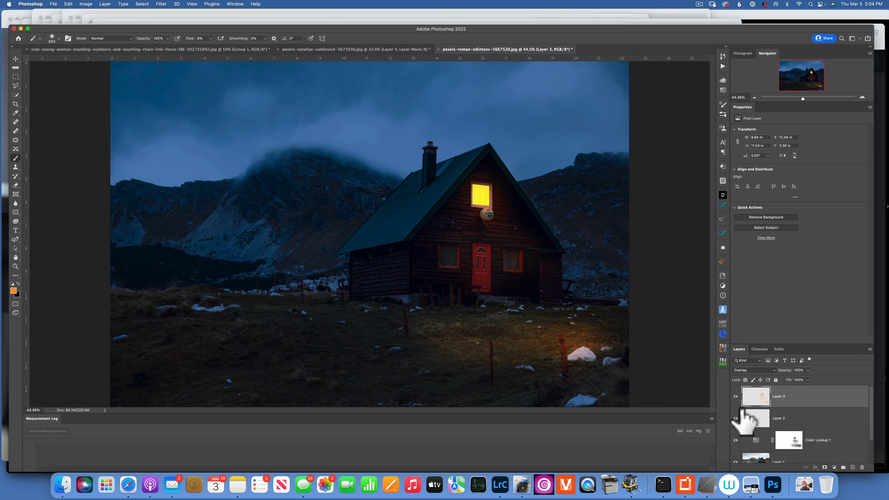
# Compare the cabin scene with and without the orange glow by toggling Layer 3's visibility.
pyautogui.click(735, 418)
pyautogui.click(735, 396)
pyautogui.click(735, 396)
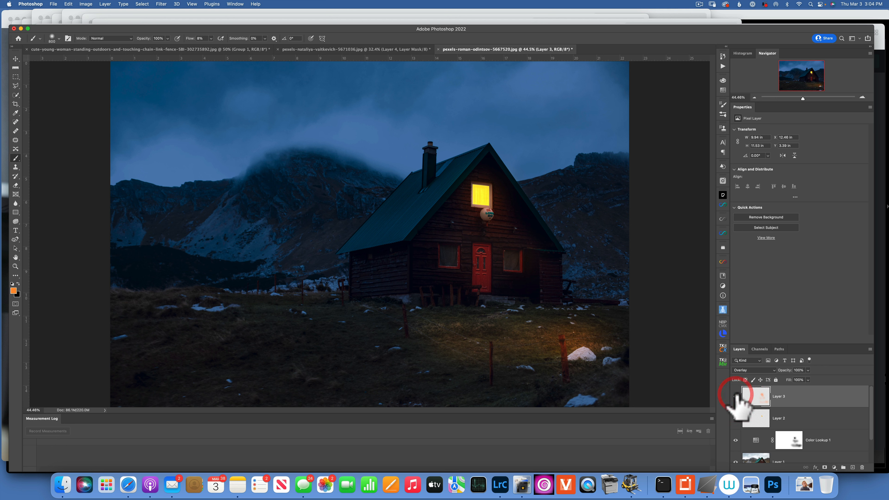
pyautogui.click(735, 396)
pyautogui.click(735, 396)
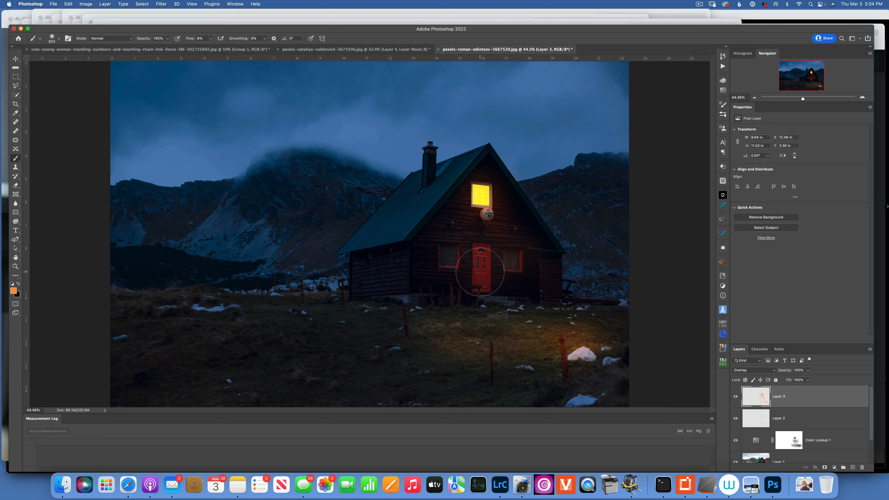
pyautogui.click(735, 396)
pyautogui.click(735, 396)
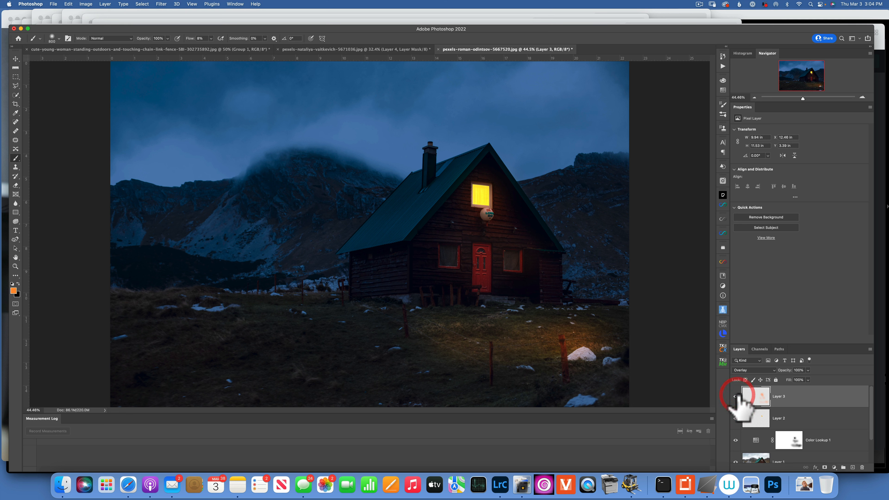
# Compare the original daylight photo with the night scene by toggling the visibility of all layers above the Background.
pyautogui.scroll(-2, 736, 402)
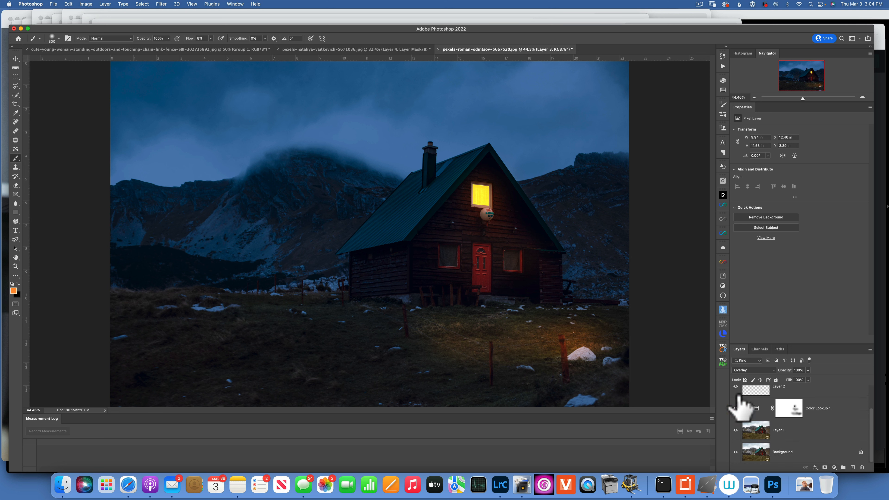
pyautogui.keyDown('alt'); pyautogui.click(735, 452); pyautogui.keyUp('alt')
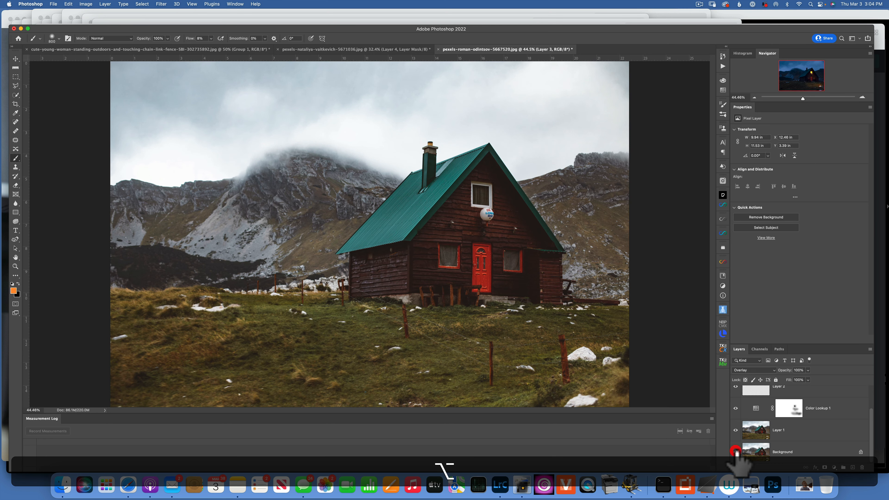
pyautogui.keyDown('alt'); pyautogui.click(735, 453); pyautogui.keyUp('alt')
pyautogui.keyDown('alt'); pyautogui.click(735, 452); pyautogui.keyUp('alt')
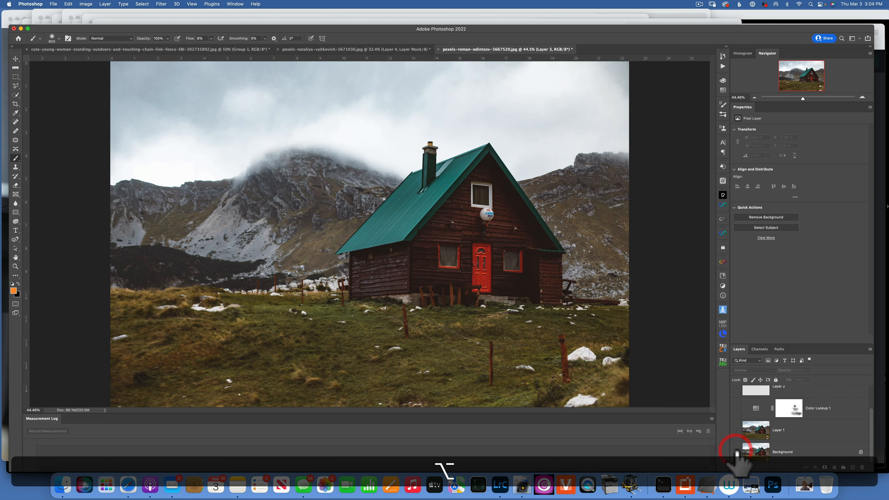
pyautogui.keyDown('alt'); pyautogui.click(735, 452); pyautogui.keyUp('alt')
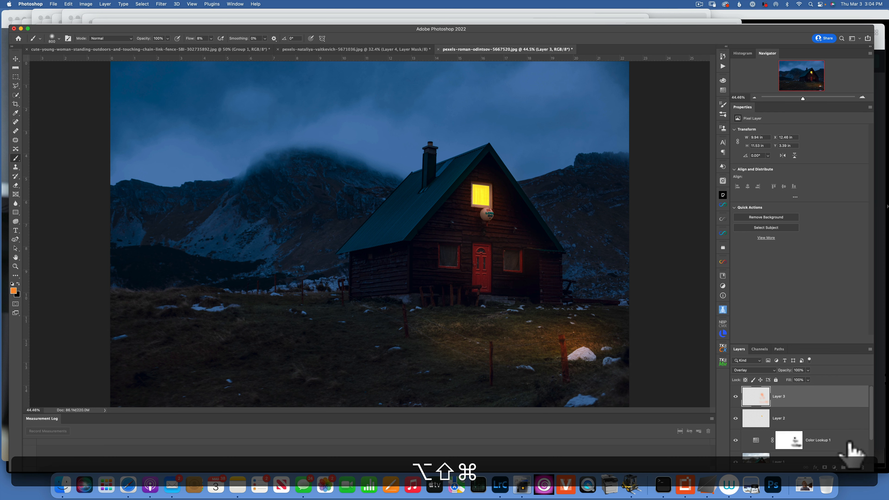
# Stamp all visible layers into a new top layer and render a 105mm Prime lens flare at 77% brightness over the upper window.
pyautogui.press('alt+shift+super+e')
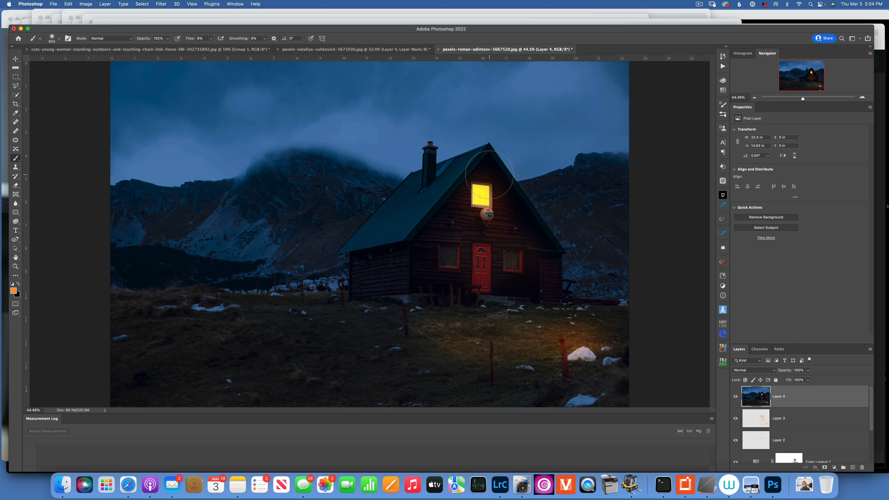
pyautogui.click(162, 4)
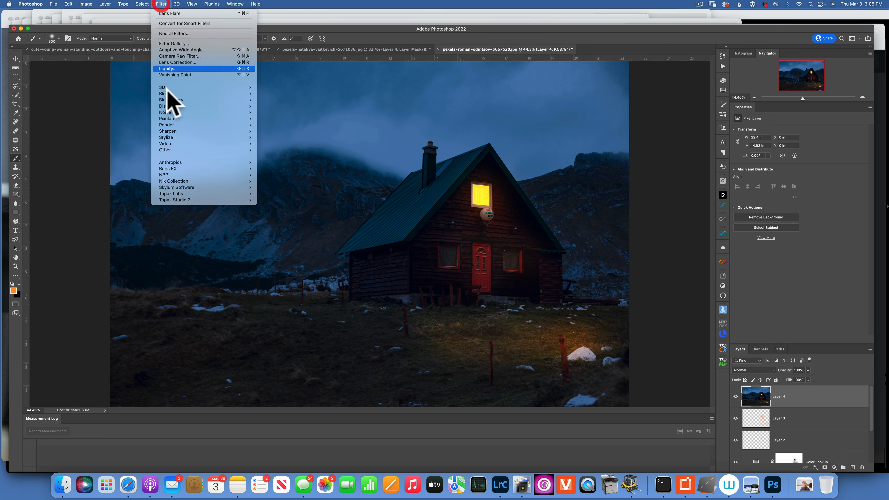
pyautogui.moveTo(171, 143)
pyautogui.moveTo(171, 125)
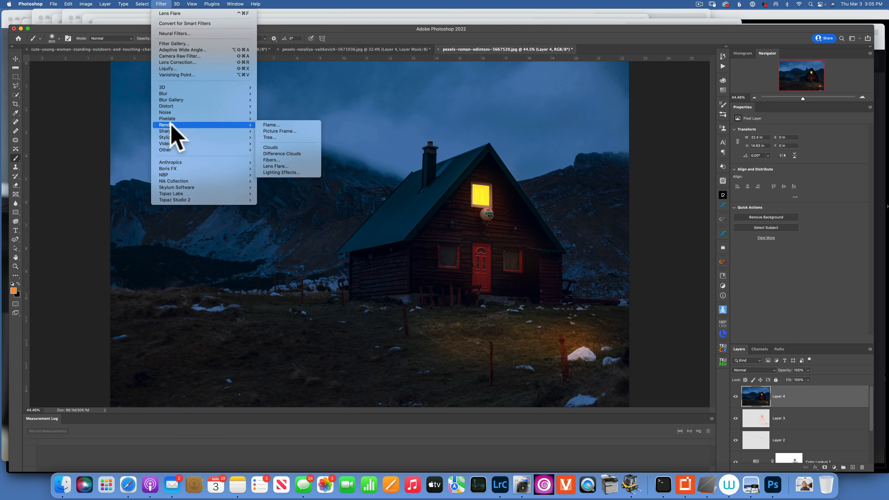
pyautogui.click(284, 166)
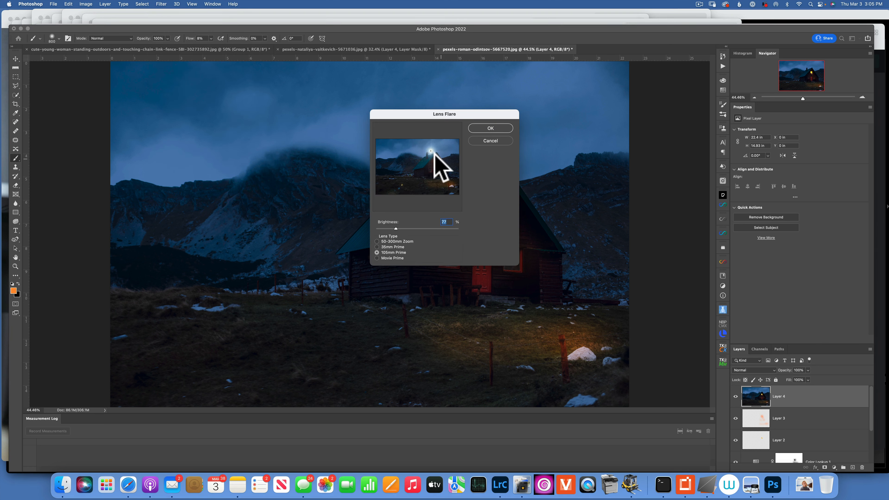
pyautogui.moveTo(429, 149); pyautogui.dragTo(434, 157)
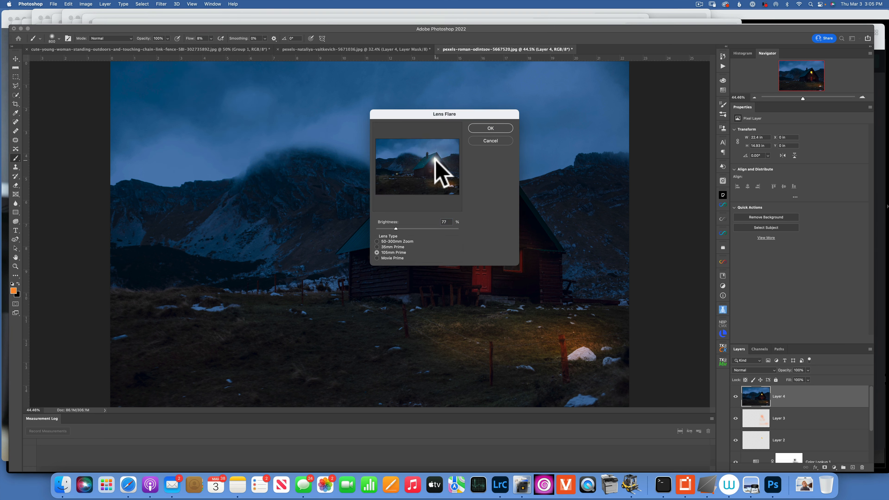
pyautogui.click(499, 128)
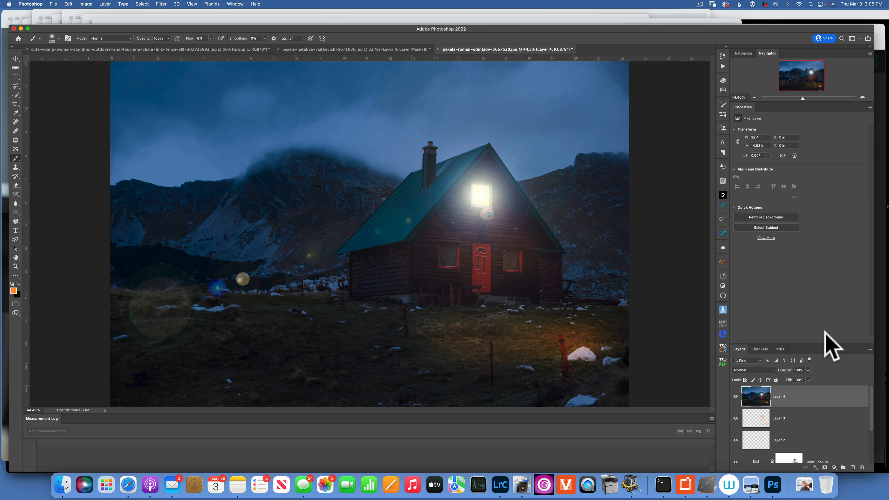
# Lower the lens flare layer's opacity to 12% and add a white layer mask to it.
pyautogui.click(808, 370)
pyautogui.moveTo(808, 379); pyautogui.dragTo(779, 379)
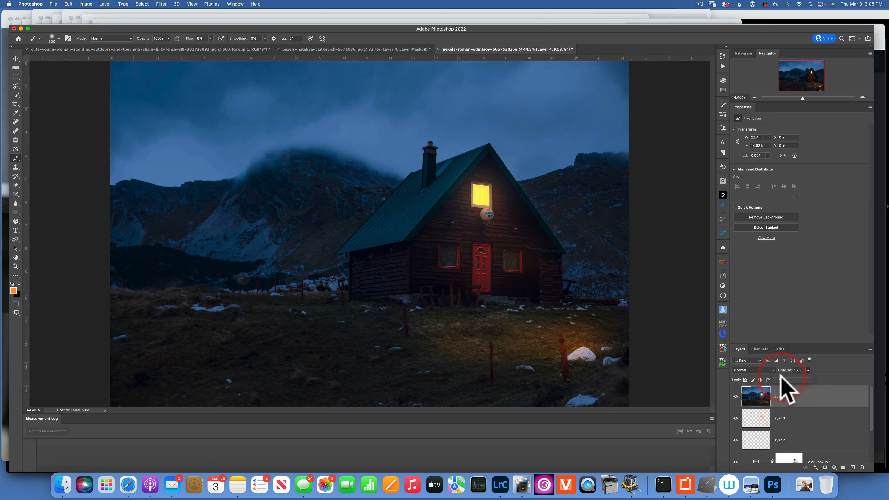
pyautogui.click(824, 467)
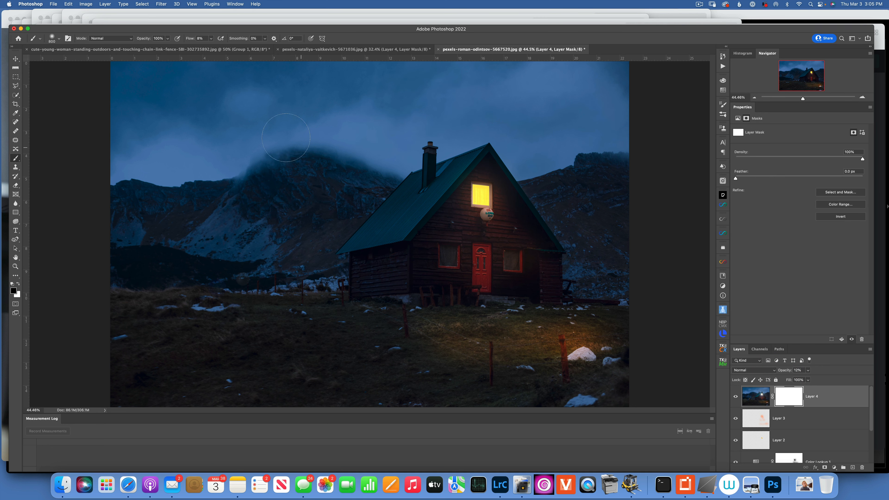
# With brush flow and layer opacity at 100%, paint black on the flare layer's mask over the stray flare spots from the roof to the grass.
pyautogui.click(211, 38)
pyautogui.moveTo(209, 46); pyautogui.dragTo(359, 56)
pyautogui.click(807, 370)
pyautogui.moveTo(807, 378); pyautogui.dragTo(854, 379)
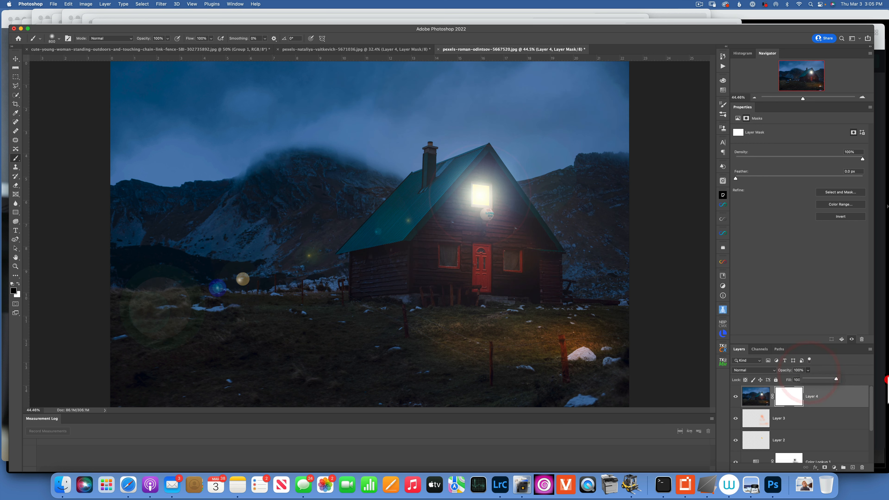
pyautogui.moveTo(384, 210)
pyautogui.mouseDown()
pyautogui.moveTo(390, 224)
pyautogui.moveTo(89, 297)
pyautogui.moveTo(136, 323)
pyautogui.mouseUp()
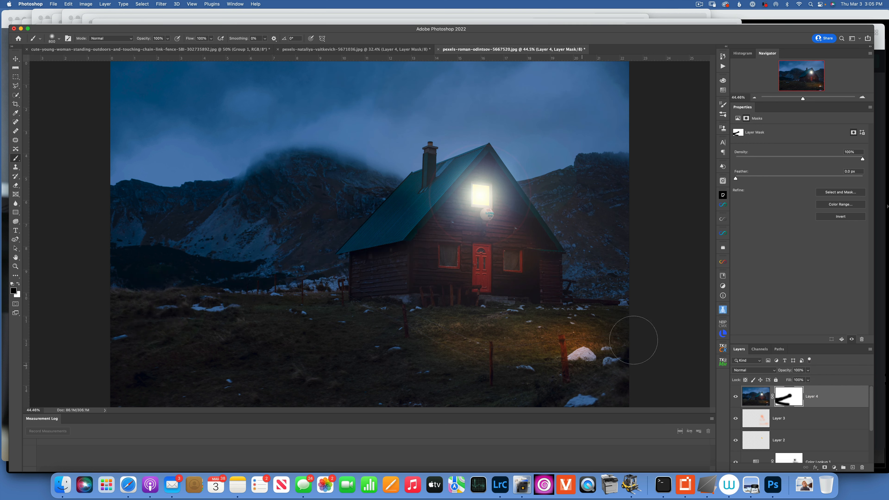
# Reduce the masked flare layer's opacity to 13% and compare the scene with and without the flare.
pyautogui.click(807, 370)
pyautogui.moveTo(809, 378); pyautogui.dragTo(788, 395)
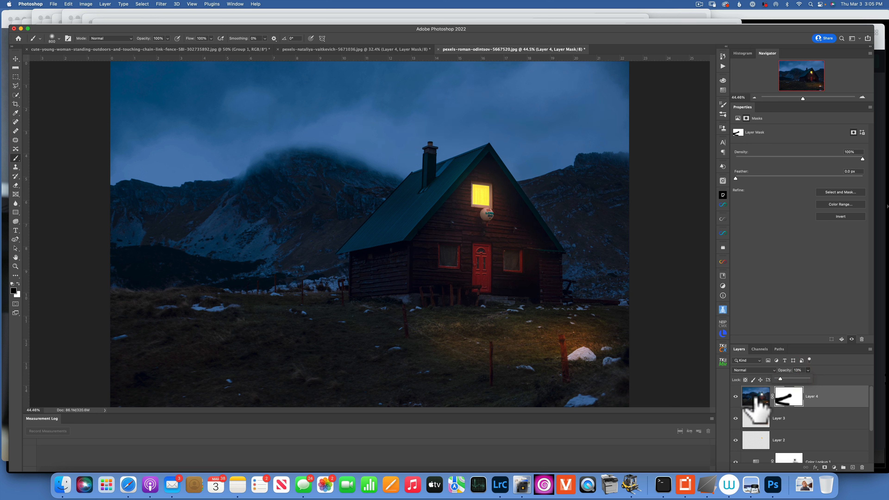
pyautogui.click(735, 396)
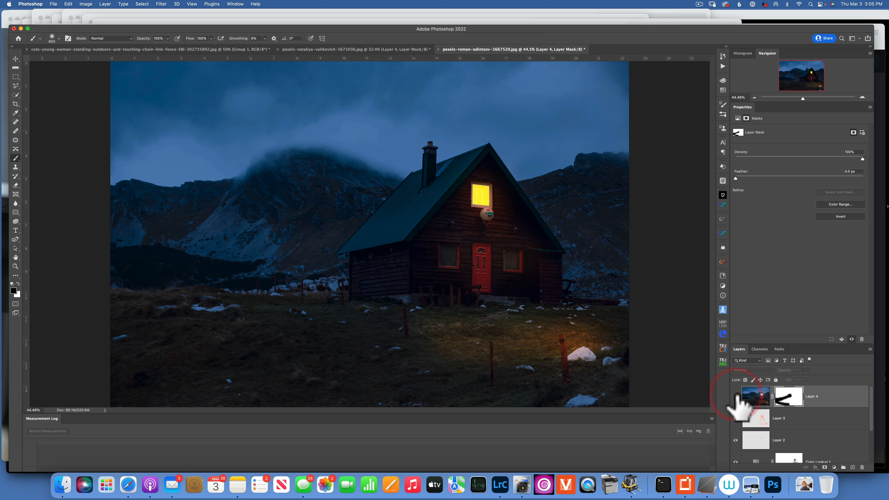
pyautogui.click(735, 396)
# Compare the finished night scene, including the lens flare, with the original Background photo by toggling the other layers' visibility.
pyautogui.scroll(-3, 742, 429)
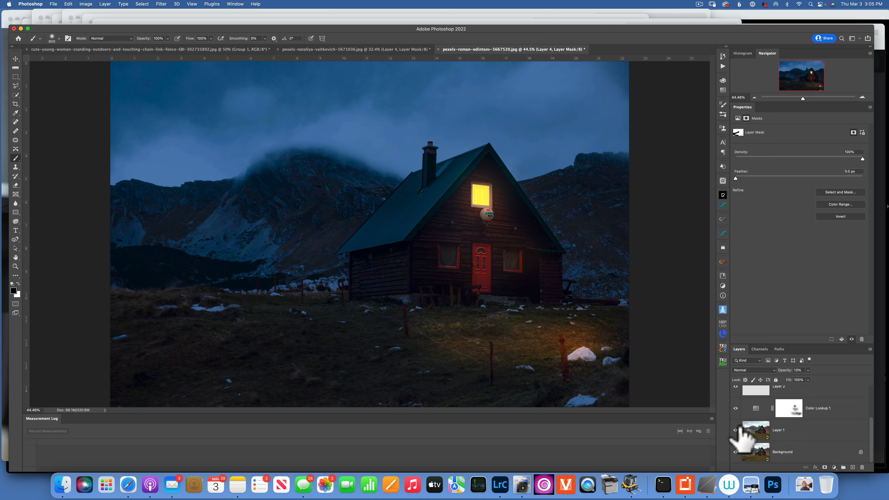
pyautogui.keyDown('alt'); pyautogui.click(735, 451); pyautogui.keyUp('alt')
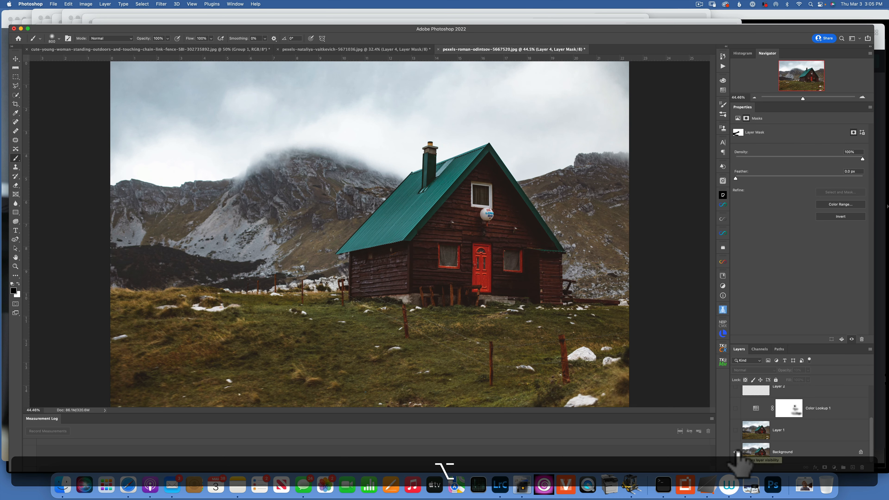
pyautogui.keyDown('alt'); pyautogui.click(735, 451); pyautogui.keyUp('alt')
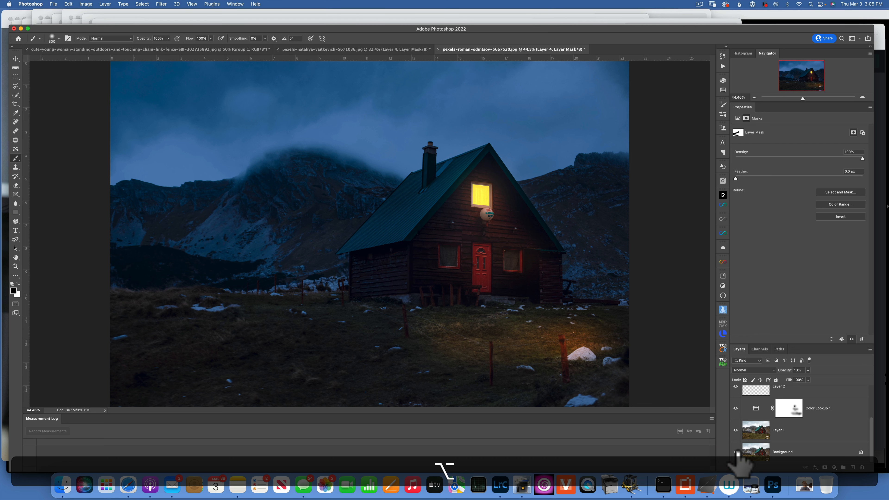
pyautogui.keyDown('alt'); pyautogui.click(735, 451); pyautogui.keyUp('alt')
pyautogui.keyDown('alt'); pyautogui.click(735, 451); pyautogui.keyUp('alt')
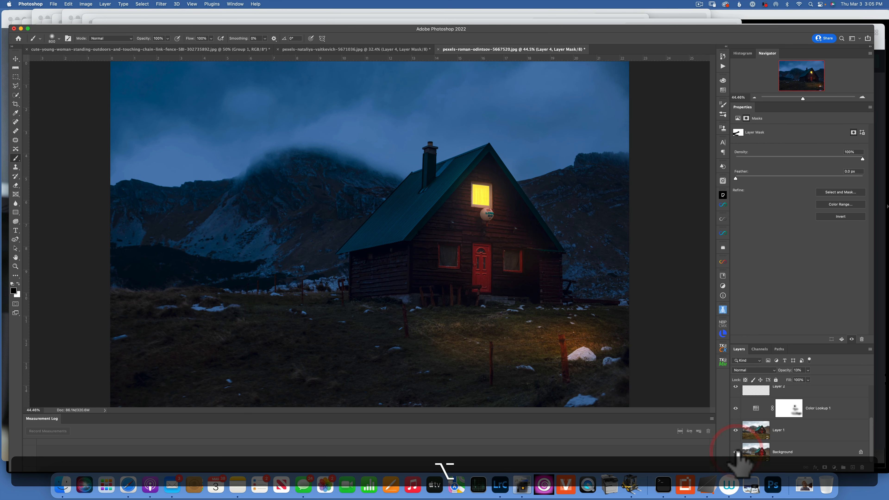